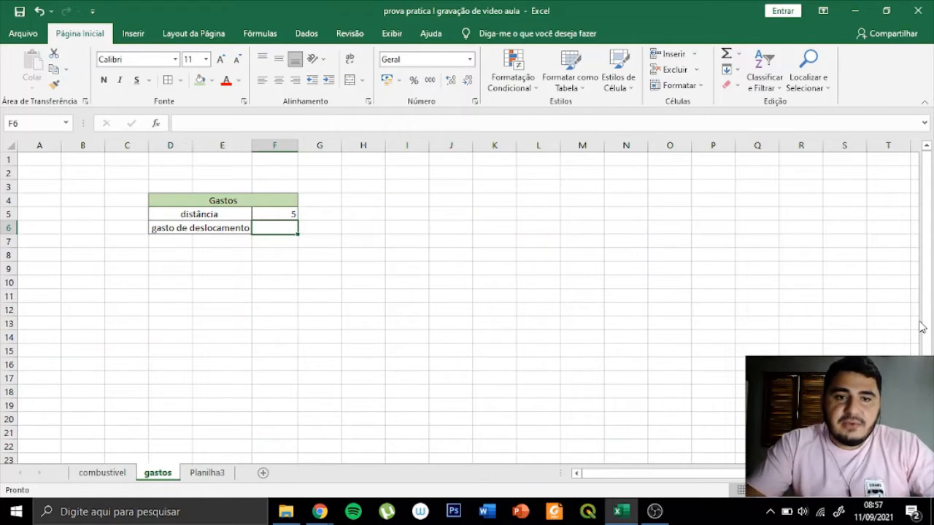
# - Review the distance and the empty travel cost cell on the gastos sheet, and the vehicle consumption and gasoline price on the combustivel sheet
pyautogui.click(365, 216)
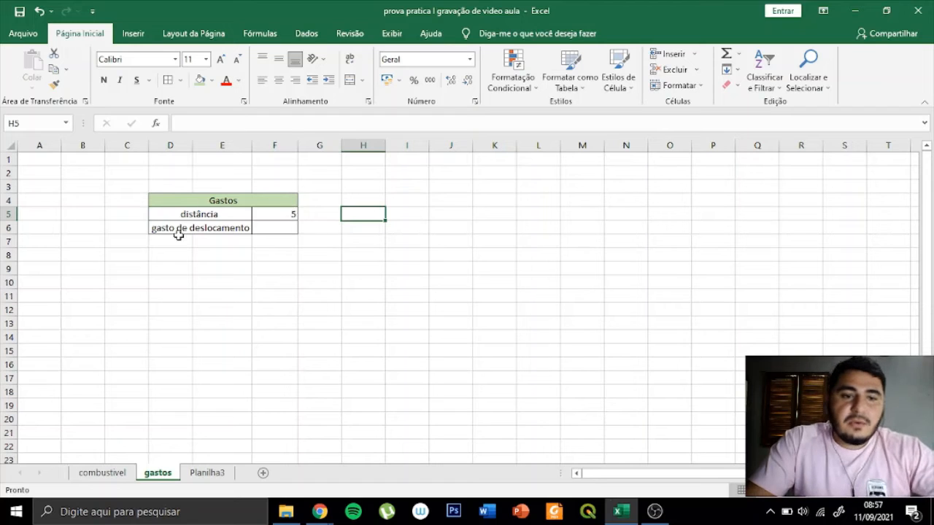
pyautogui.click(286, 229)
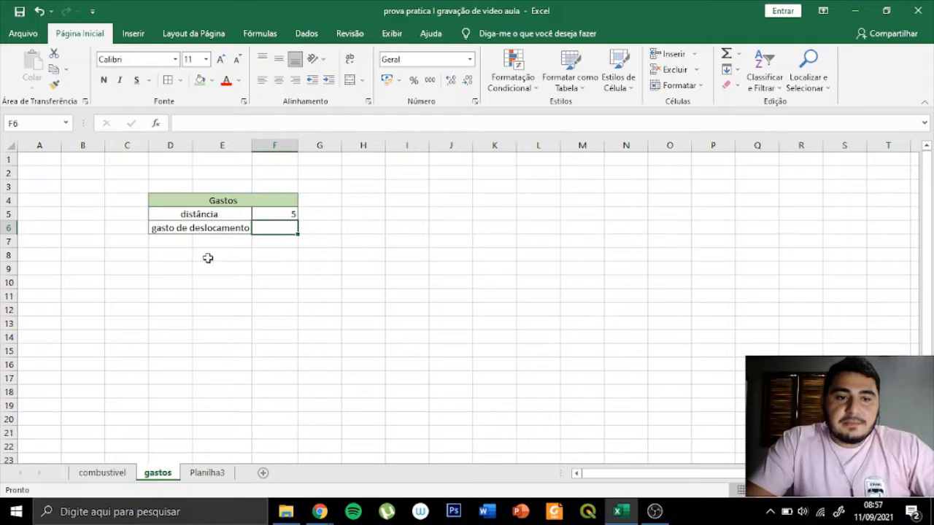
pyautogui.click(116, 478)
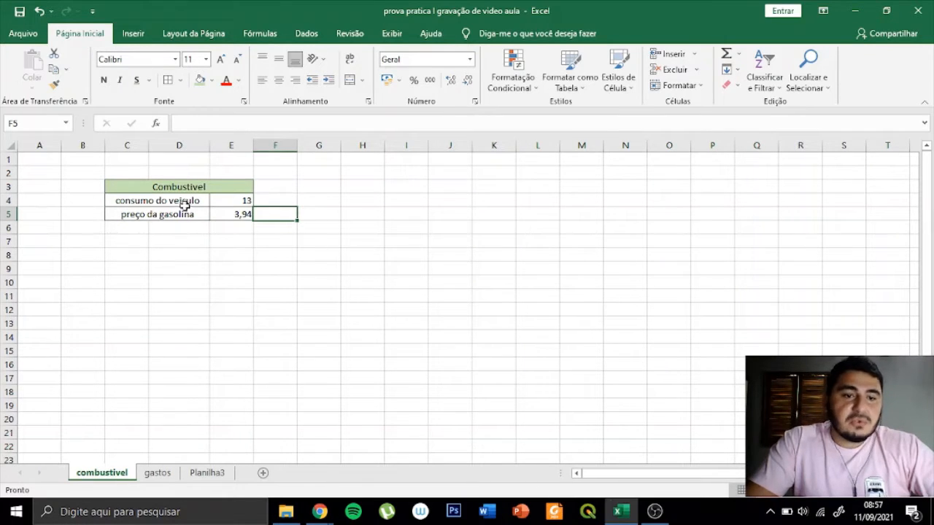
pyautogui.click(235, 200)
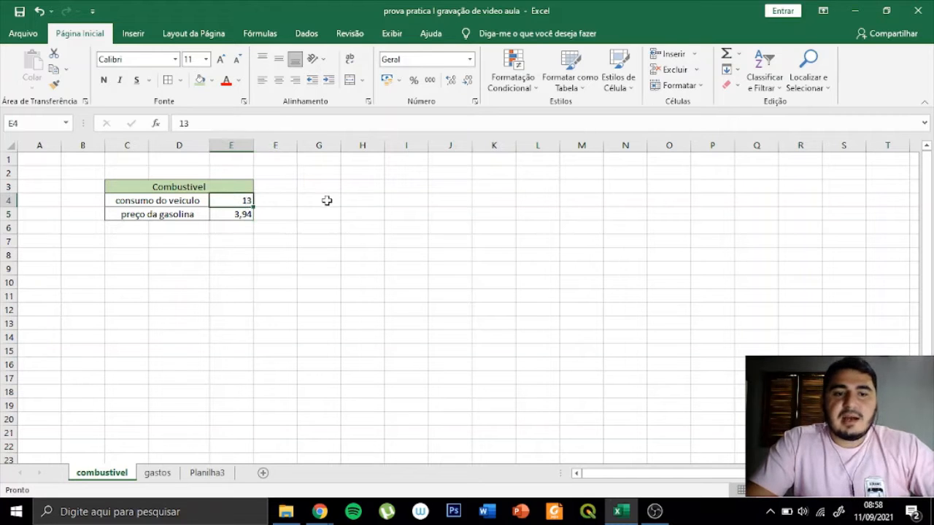
pyautogui.click(271, 199)
pyautogui.click(246, 200)
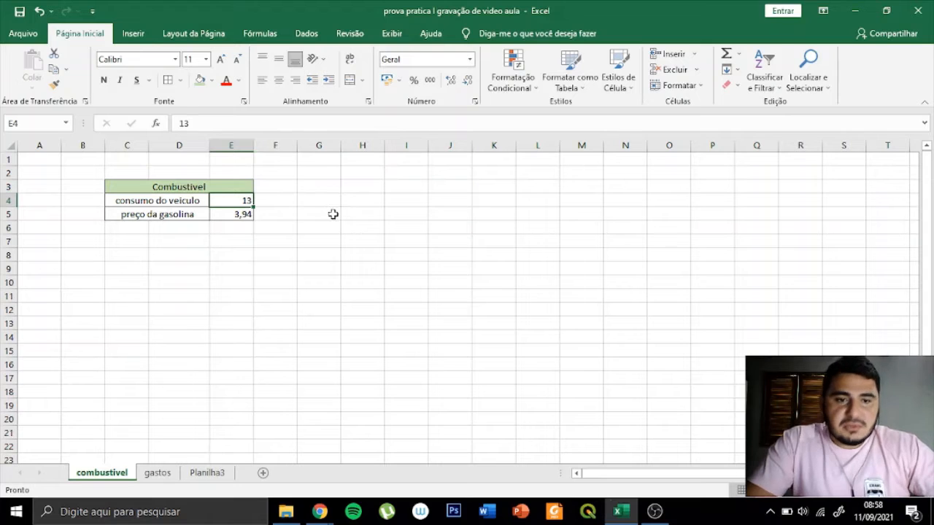
pyautogui.click(219, 216)
pyautogui.click(338, 256)
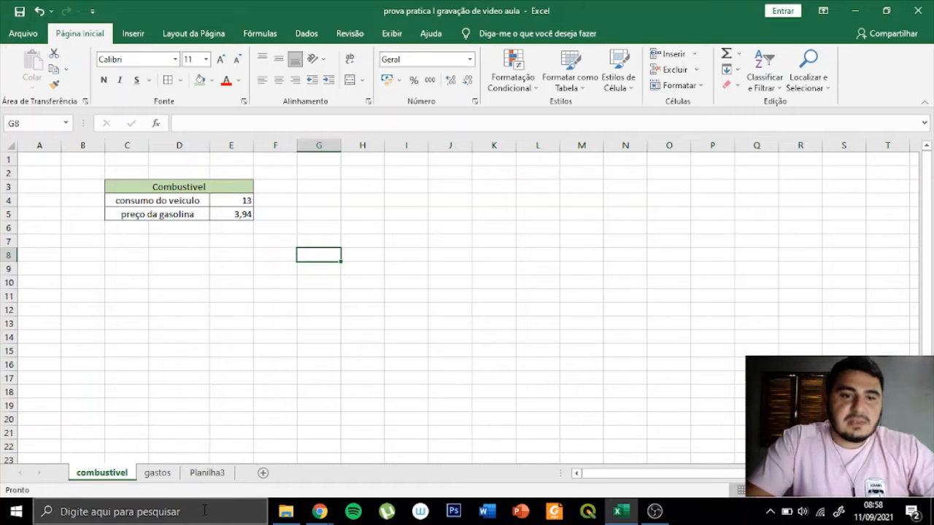
pyautogui.click(158, 474)
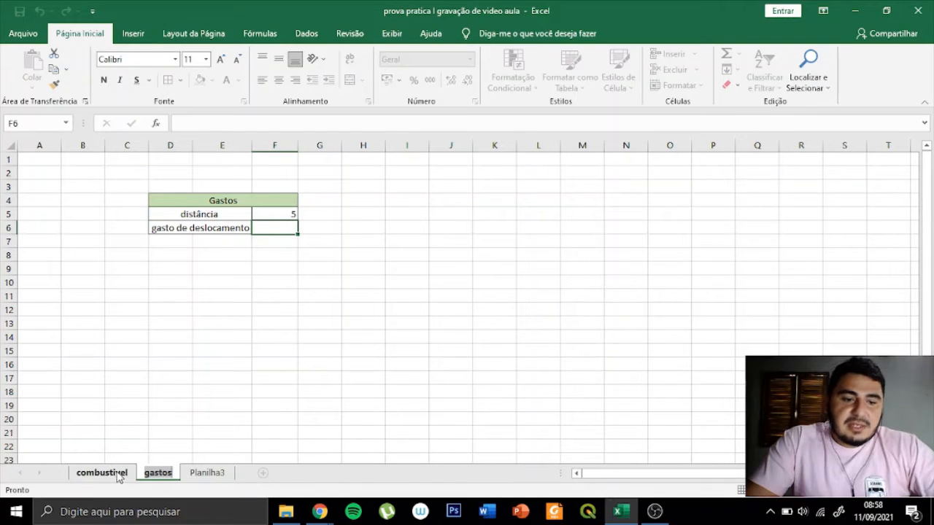
pyautogui.click(114, 476)
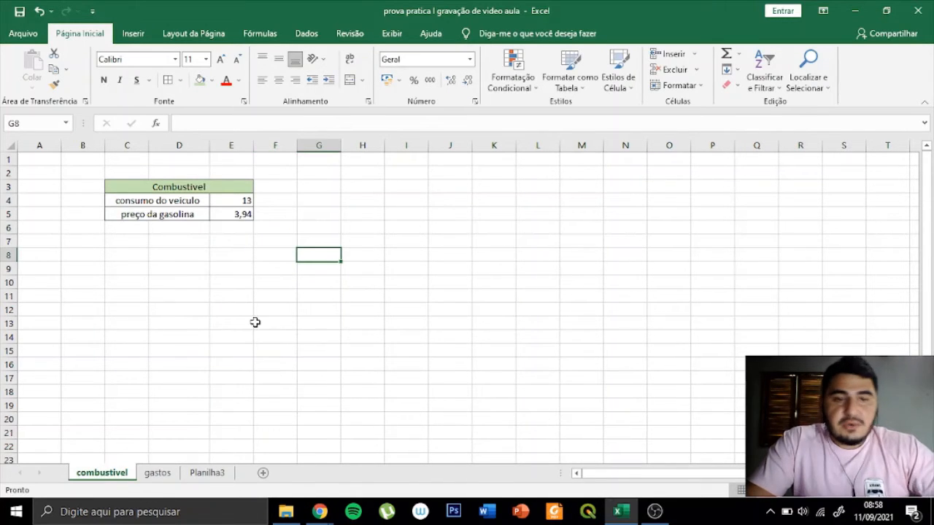
# - On the gastos sheet, enter the formula =F5*2 in cell F6 to double the distance for the round trip
pyautogui.click(157, 474)
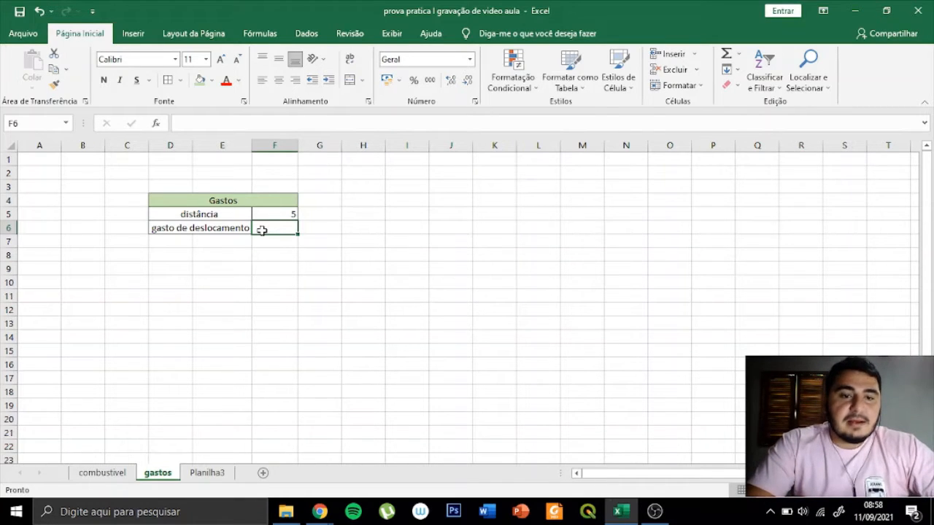
pyautogui.write('=')
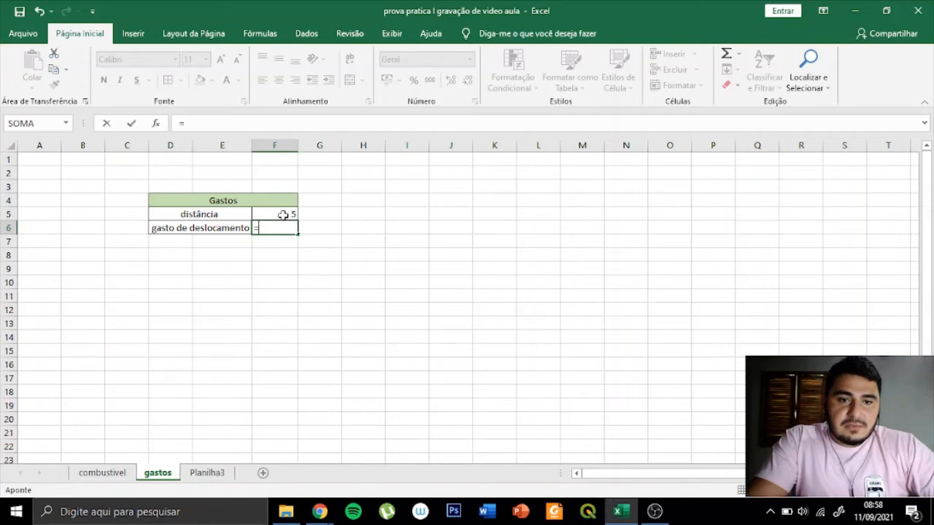
pyautogui.click(282, 216)
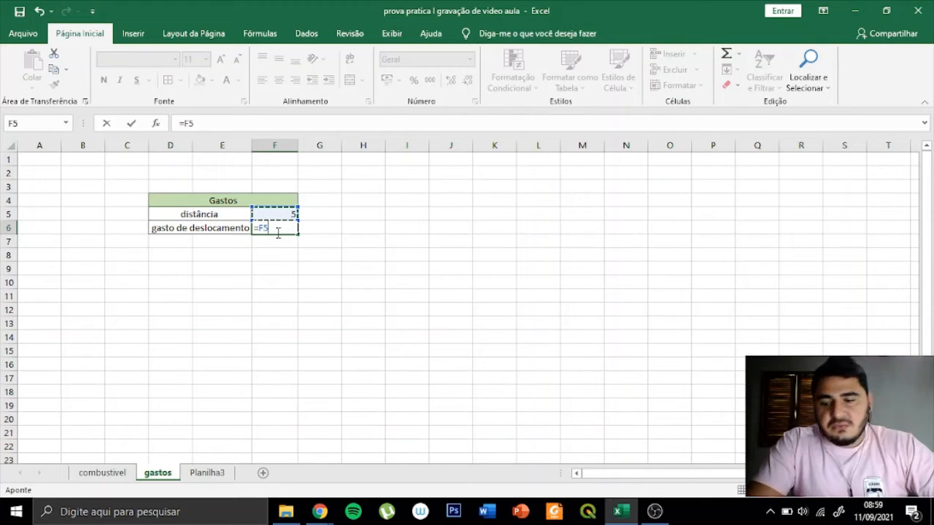
pyautogui.write('*')
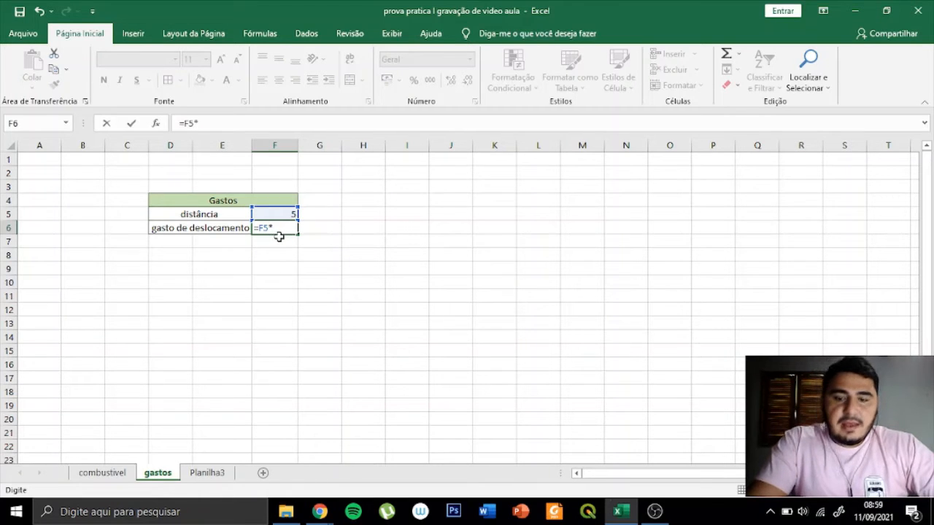
pyautogui.write('2')
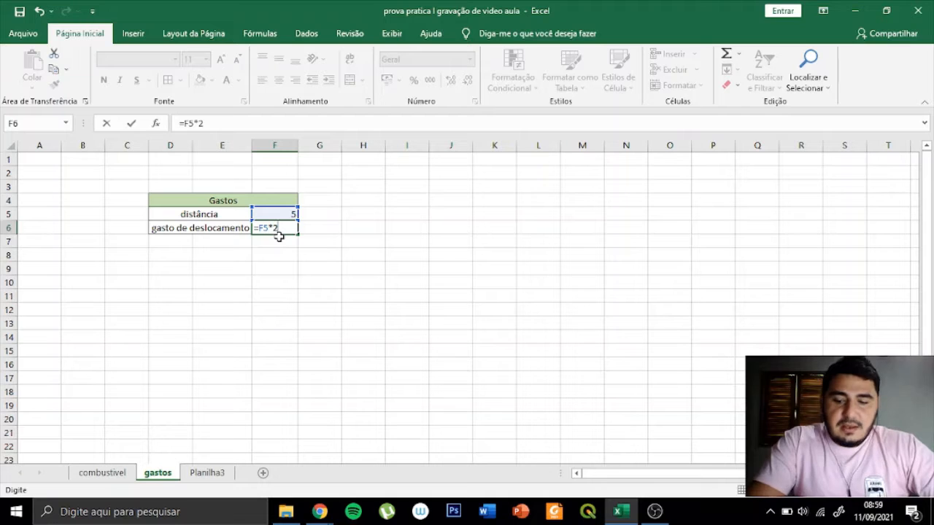
pyautogui.press('Return')
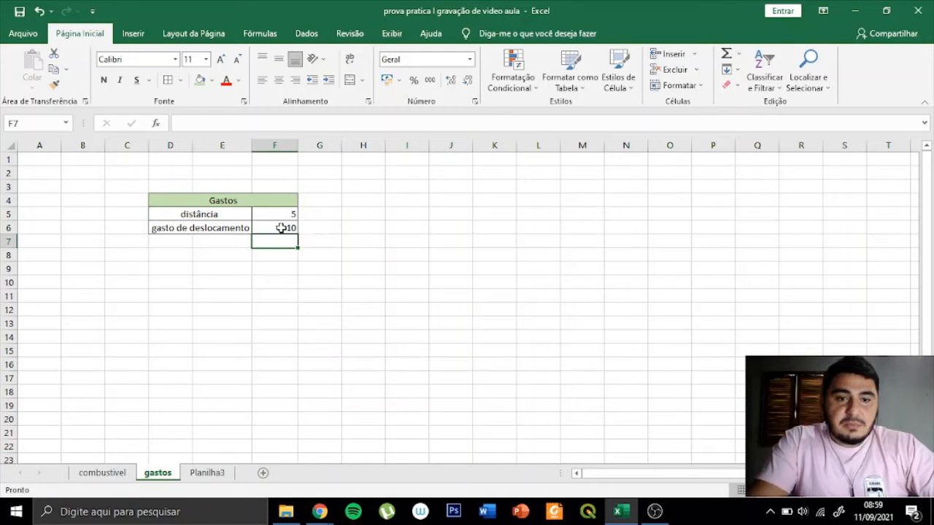
# - Extend the F6 formula to divide the doubled distance by the vehicle consumption, giving =(F5*2)/combustivel!E4
pyautogui.click(283, 228)
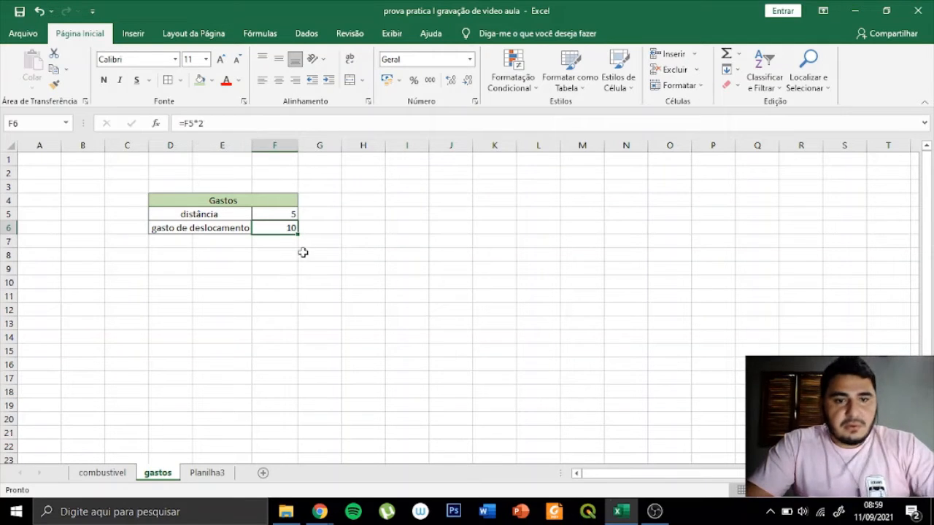
pyautogui.click(184, 124)
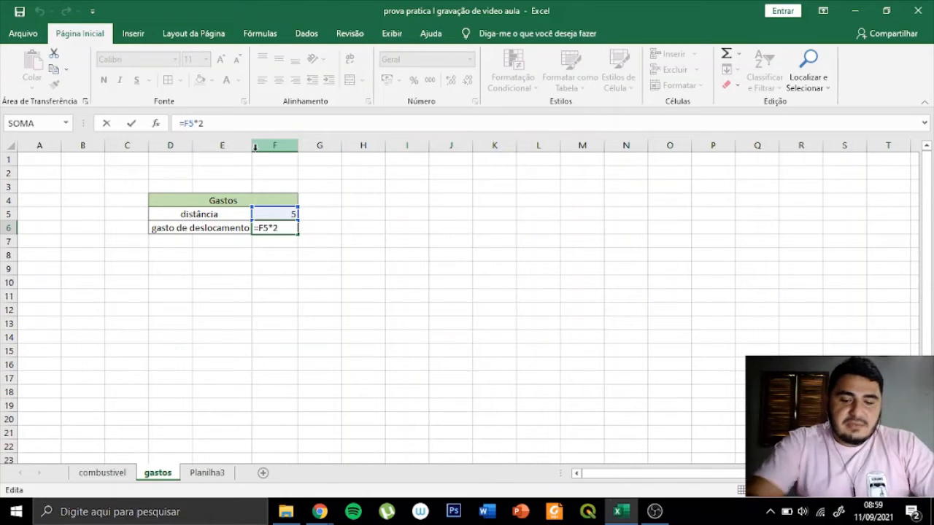
pyautogui.write('(')
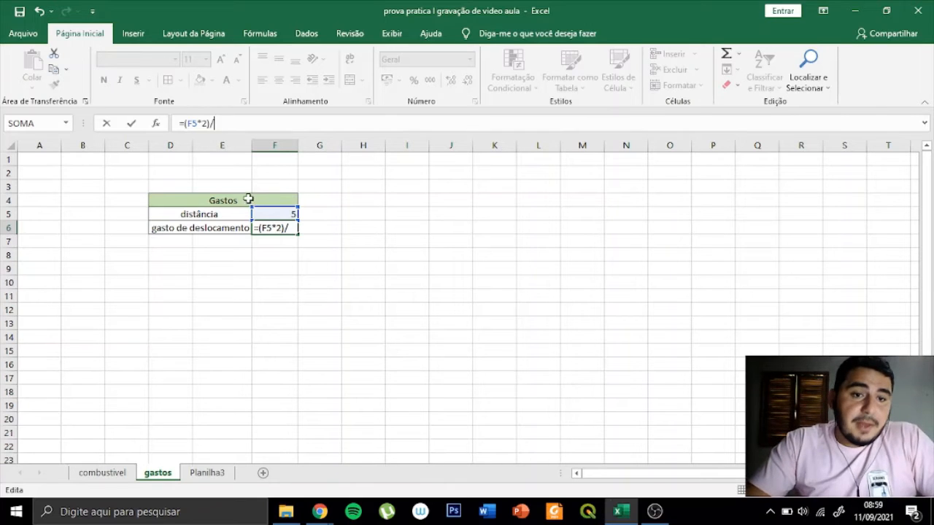
pyautogui.click(108, 476)
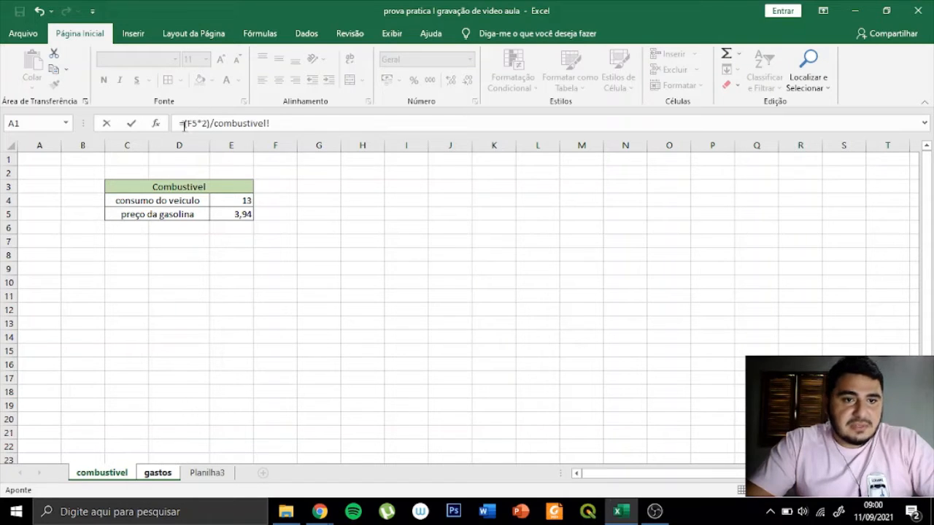
pyautogui.click(237, 202)
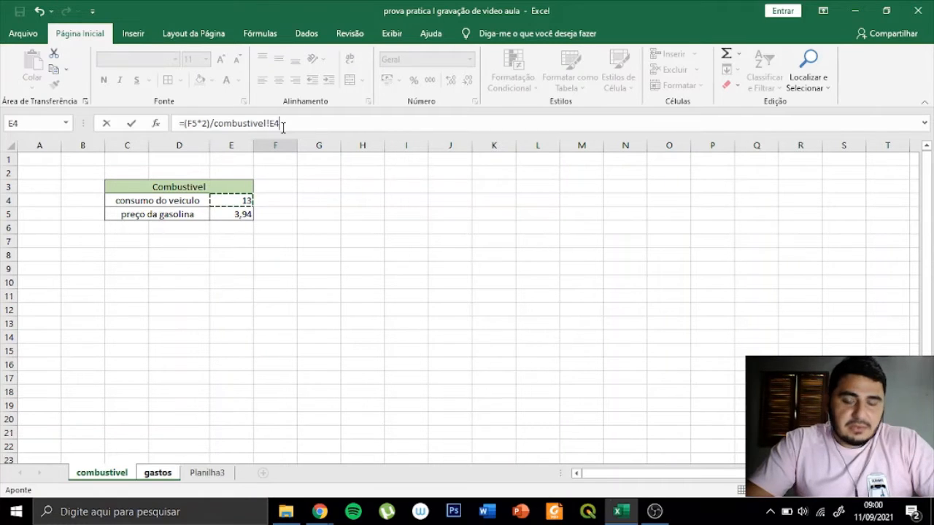
pyautogui.press('Return')
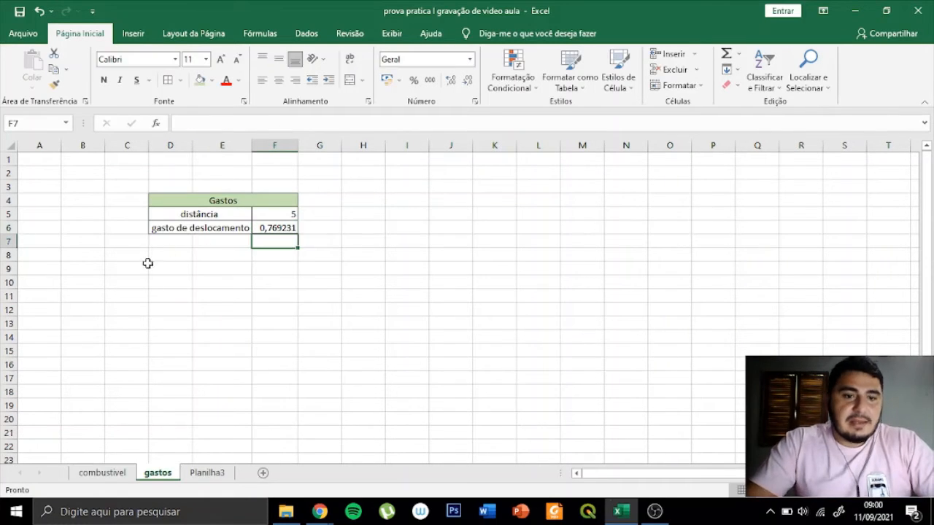
# - Wrap the F6 formula in parentheses and multiply it by the gasoline price, giving =((F5*2)/combustivel!E4)*combustivel!E5
pyautogui.click(272, 227)
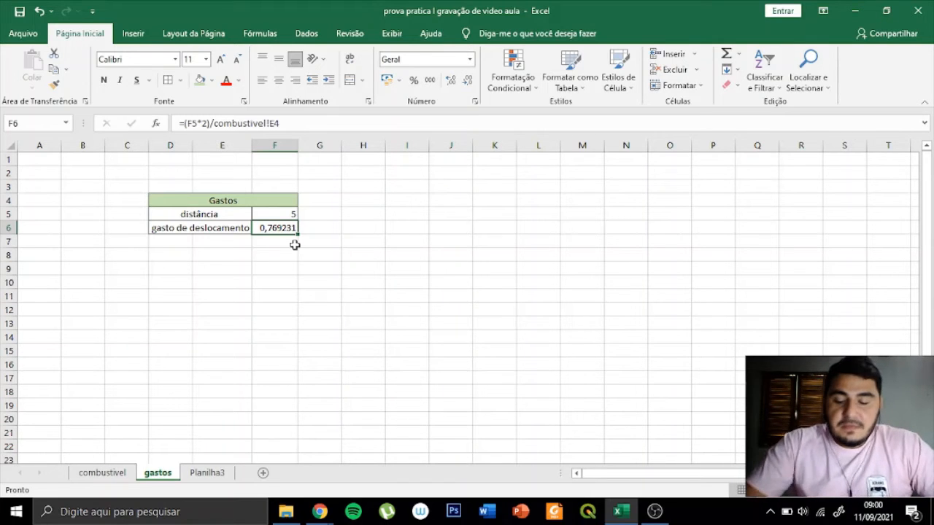
pyautogui.click(186, 124)
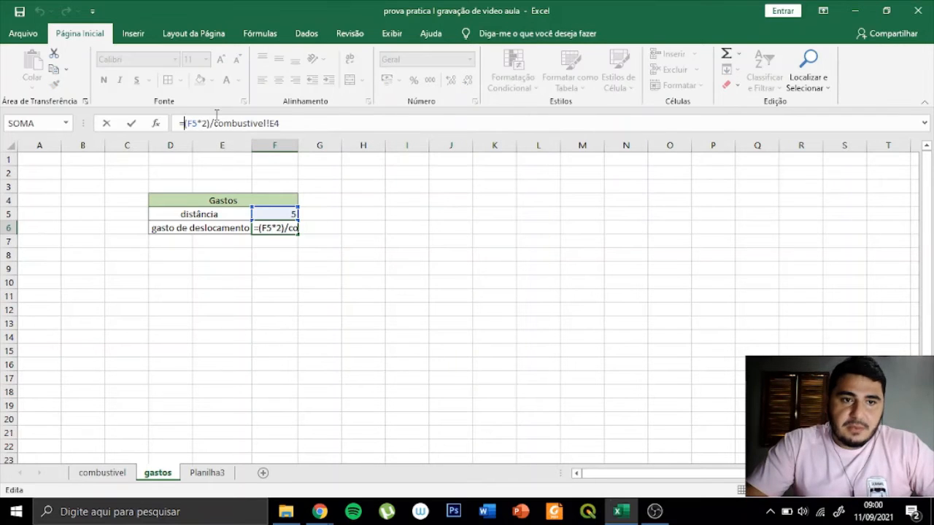
pyautogui.write('(')
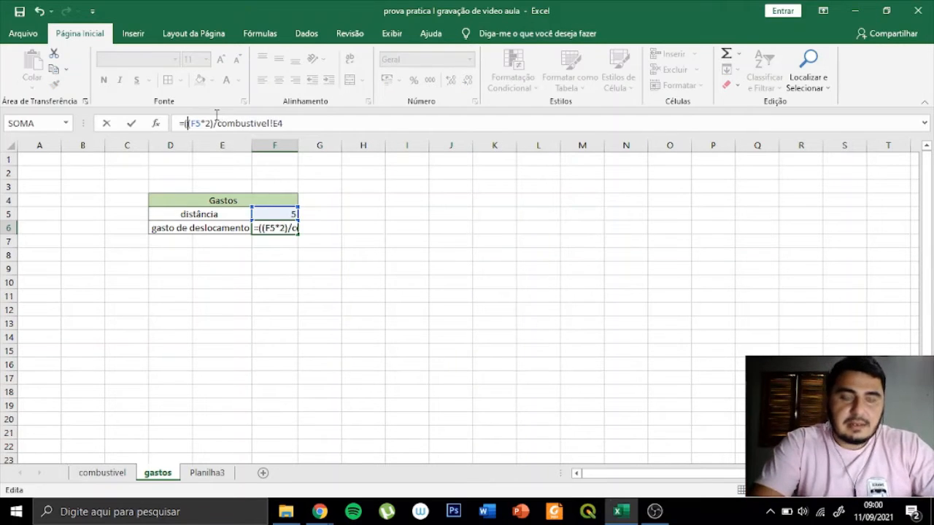
pyautogui.click(312, 126)
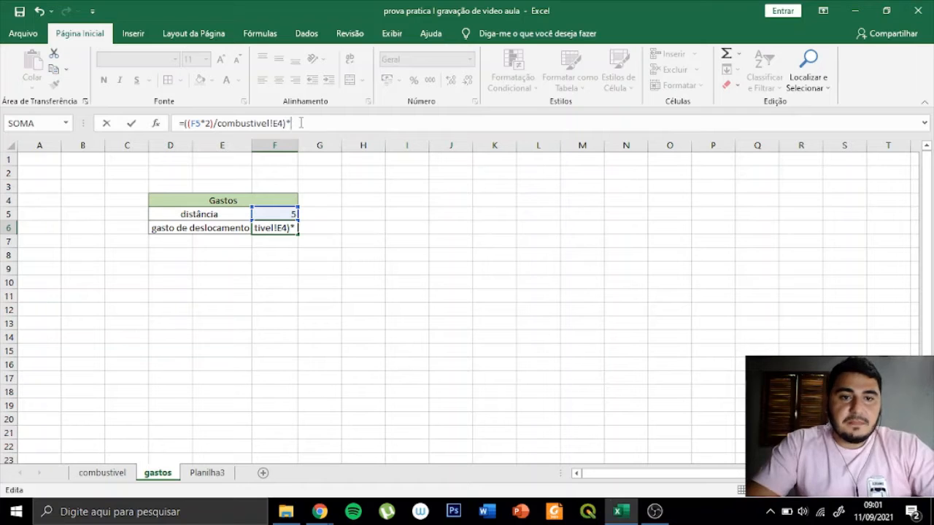
pyautogui.click(107, 475)
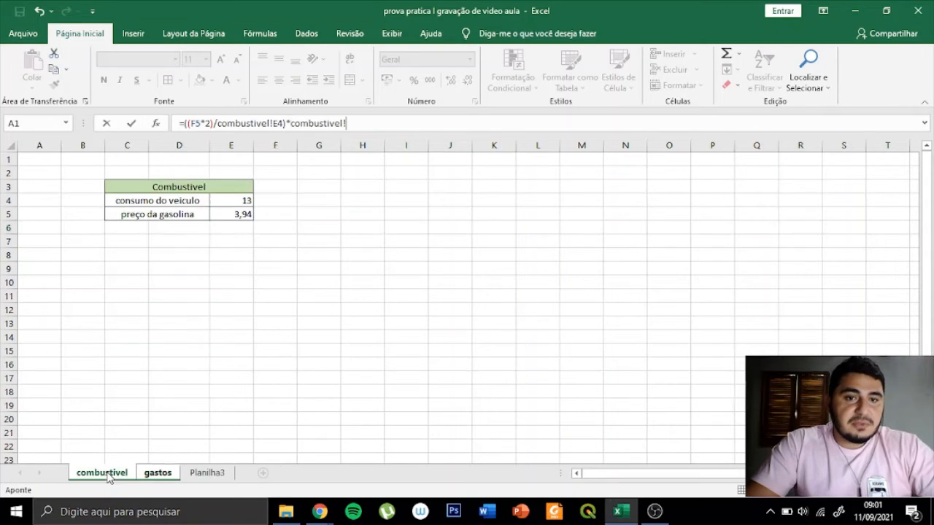
pyautogui.click(240, 217)
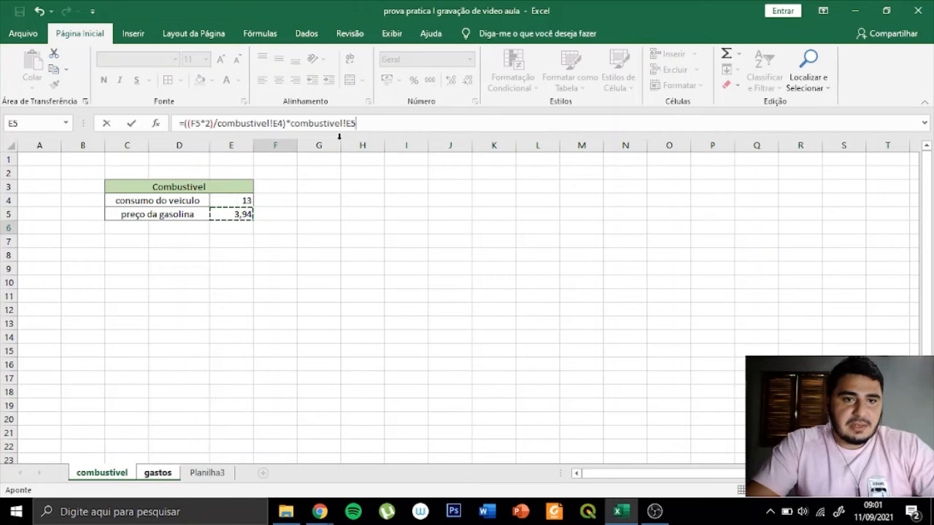
pyautogui.press('Return')
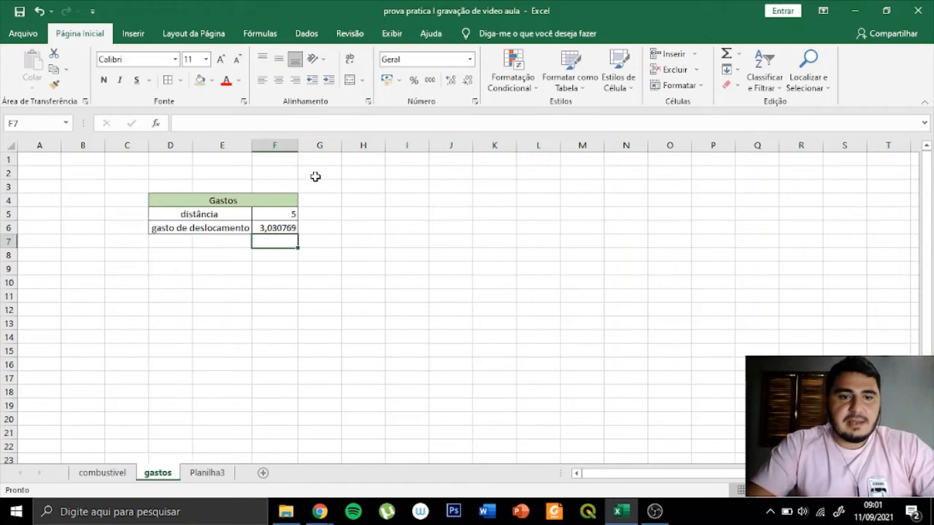
# - Format the gasto de deslocamento value in F6 with the R$ Português (Brasil) accounting format
pyautogui.click(284, 224)
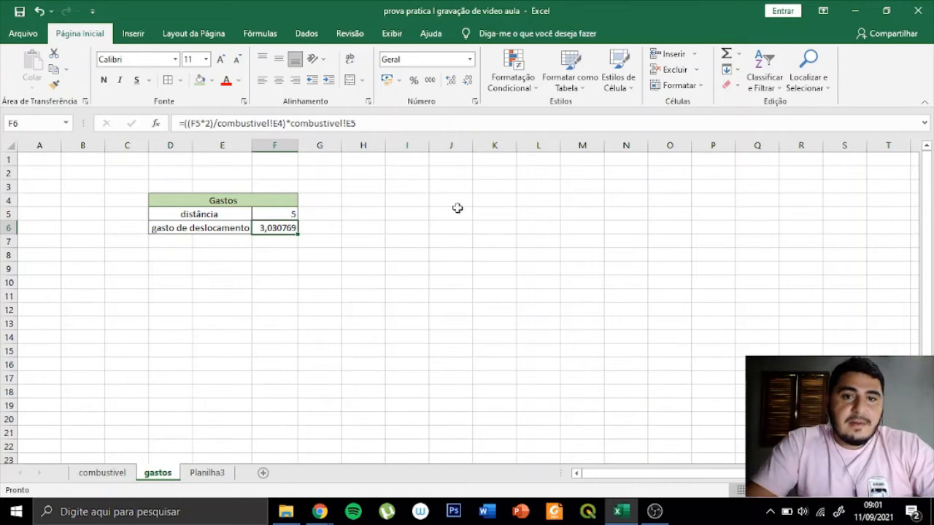
pyautogui.click(398, 82)
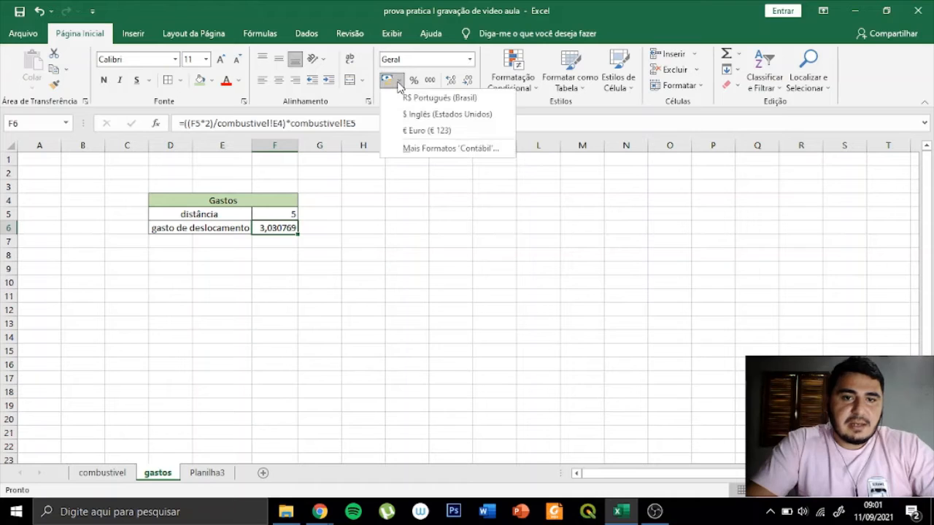
pyautogui.click(440, 99)
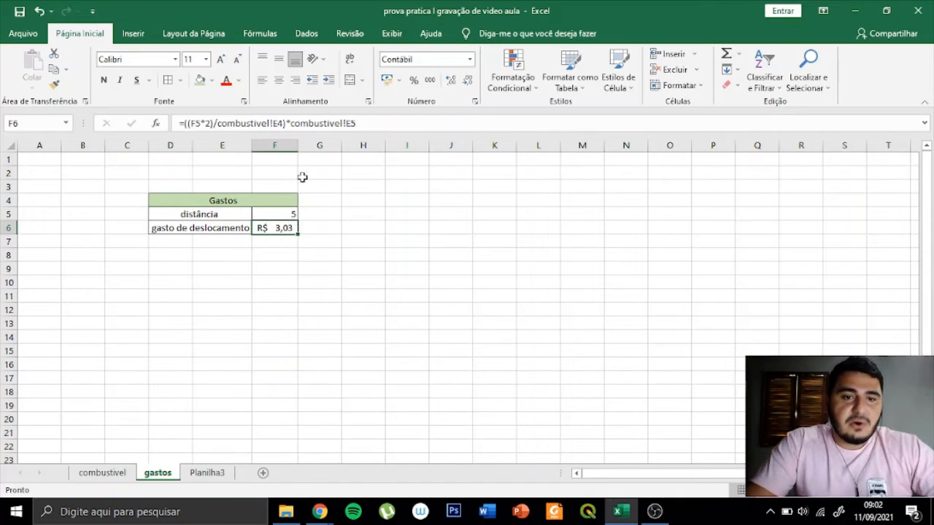
pyautogui.click(127, 473)
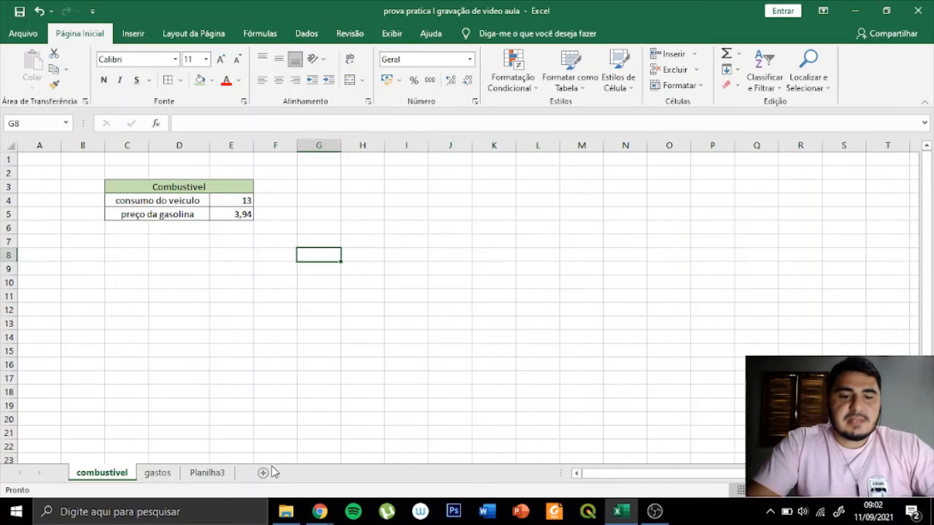
pyautogui.click(158, 473)
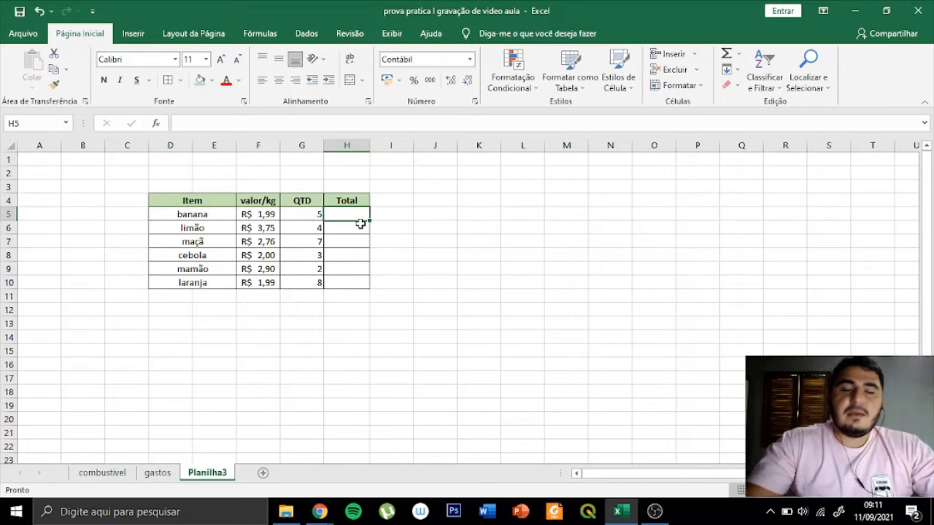
# - Enter the formula =F5*G5 in H5 to calculate the banana total from price and quantity
pyautogui.write('=')
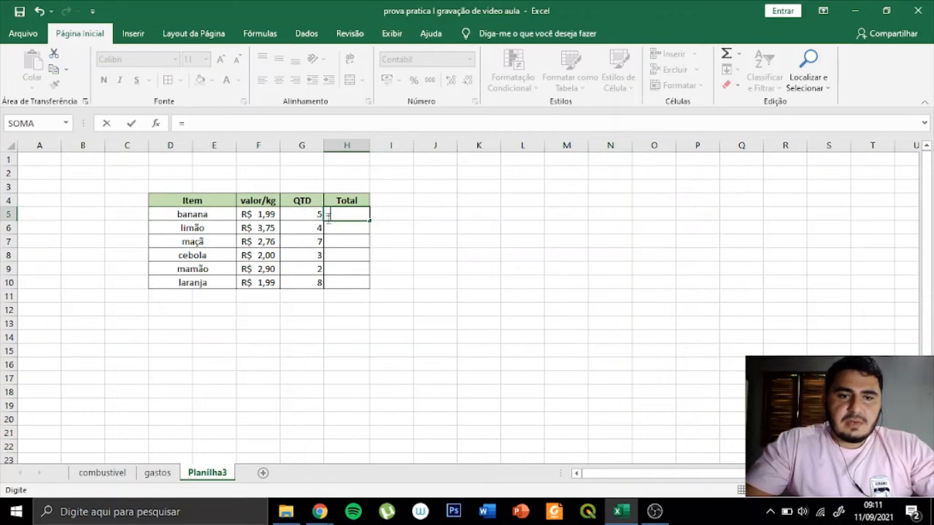
pyautogui.click(268, 214)
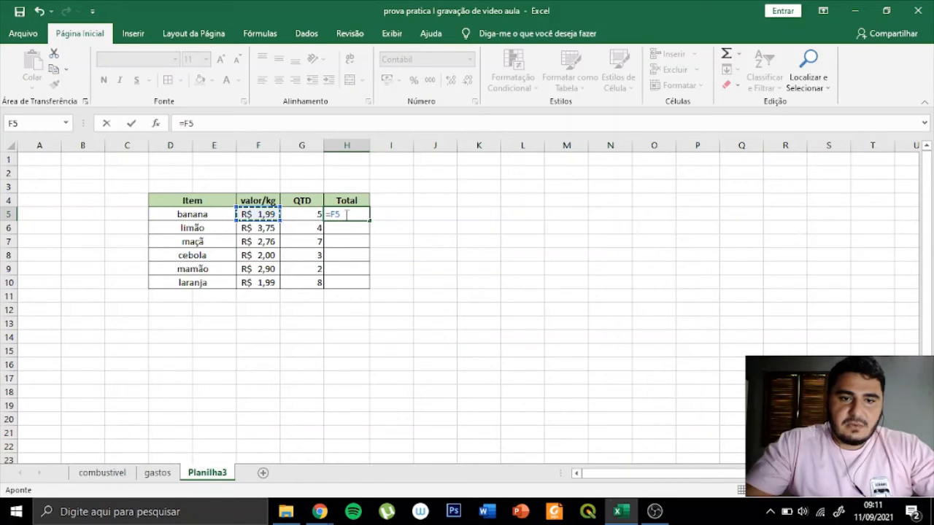
pyautogui.write('*')
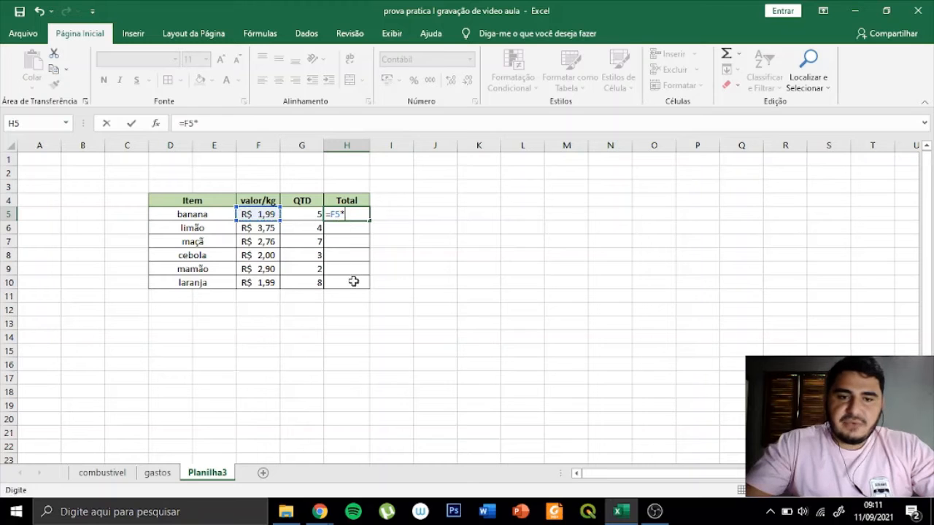
pyautogui.click(302, 215)
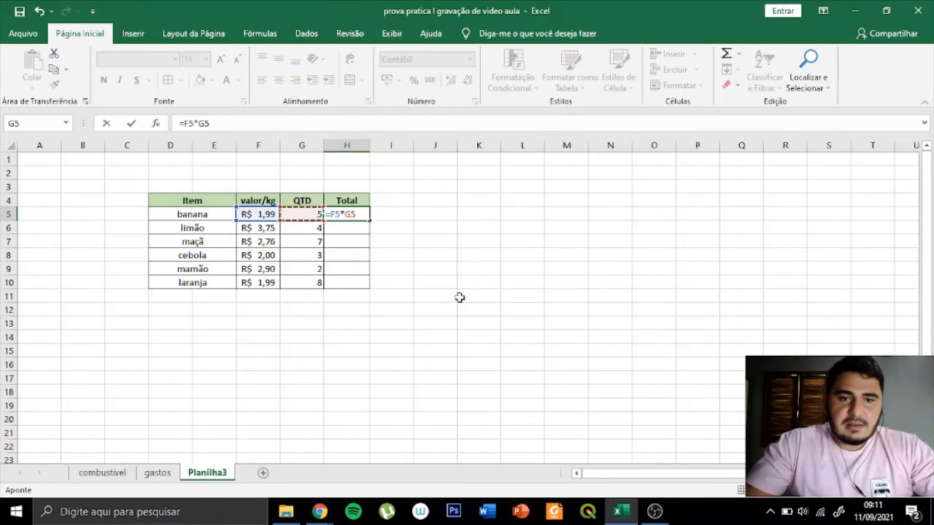
pyautogui.press('Return')
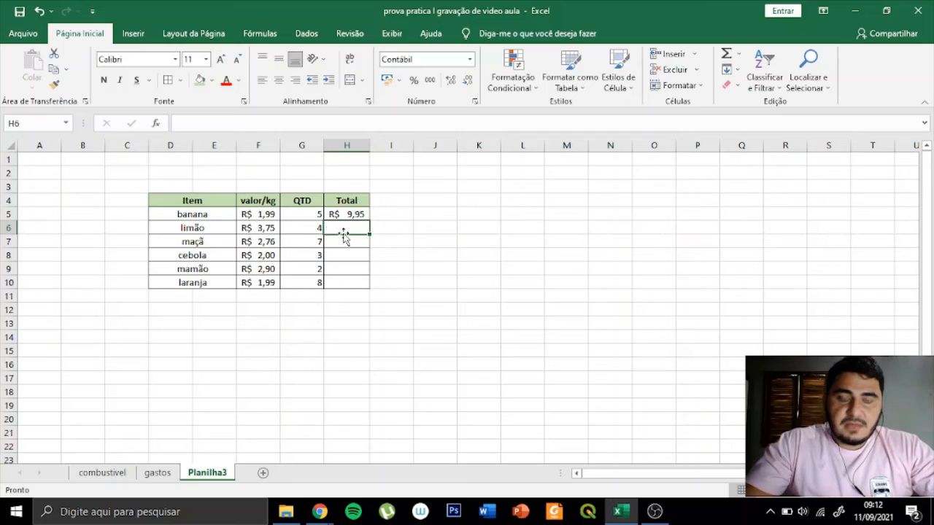
# - Enter the formula =F6*G6 in H6 to calculate the limão total
pyautogui.write('=')
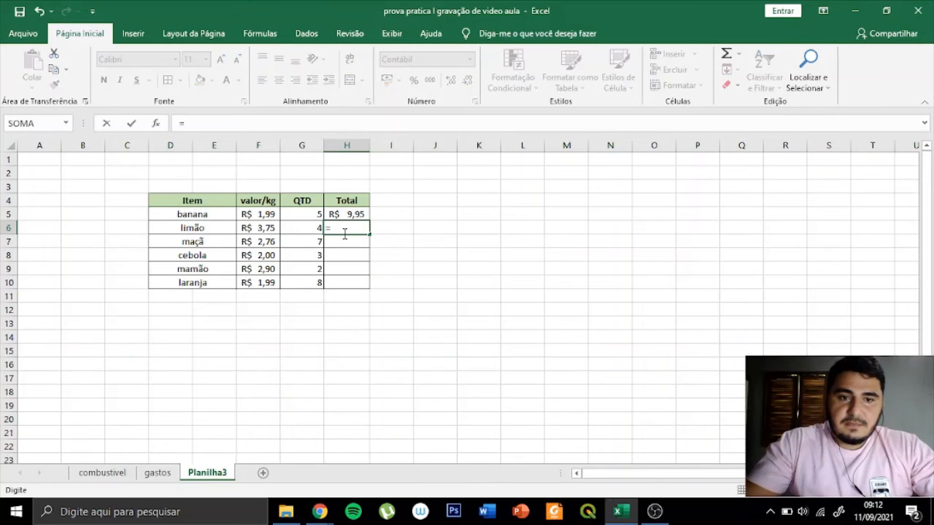
pyautogui.click(266, 231)
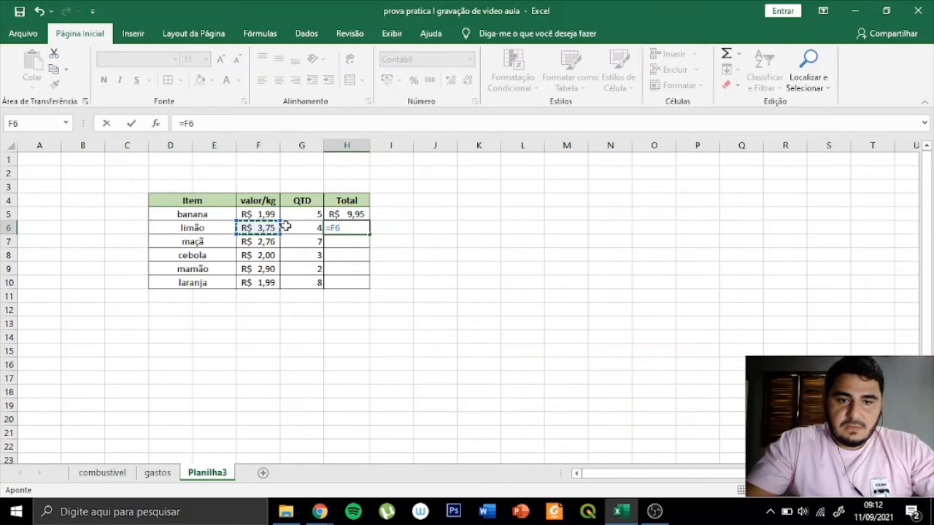
pyautogui.write('*')
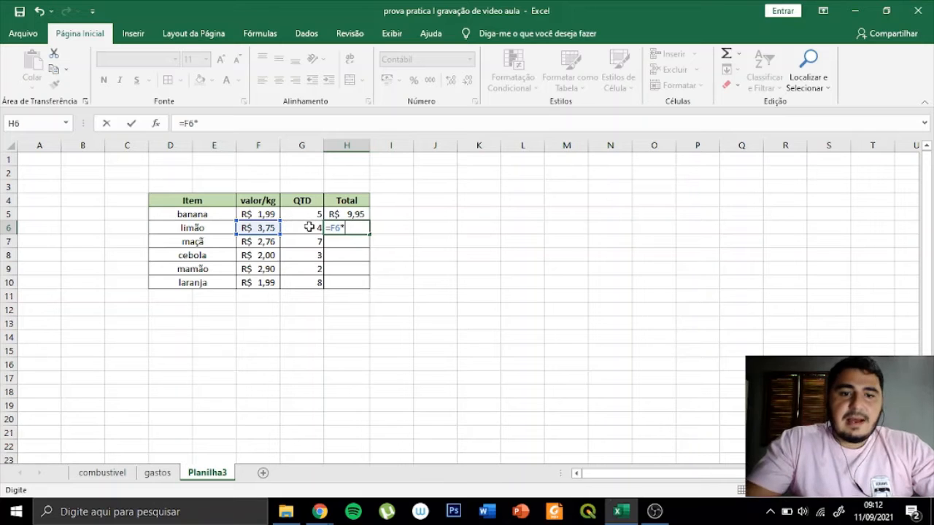
pyautogui.click(310, 227)
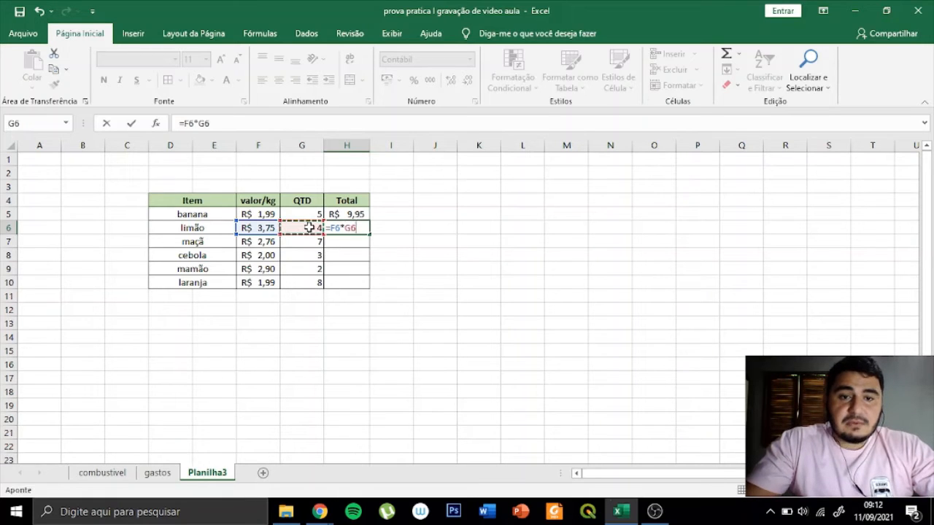
pyautogui.press('Return')
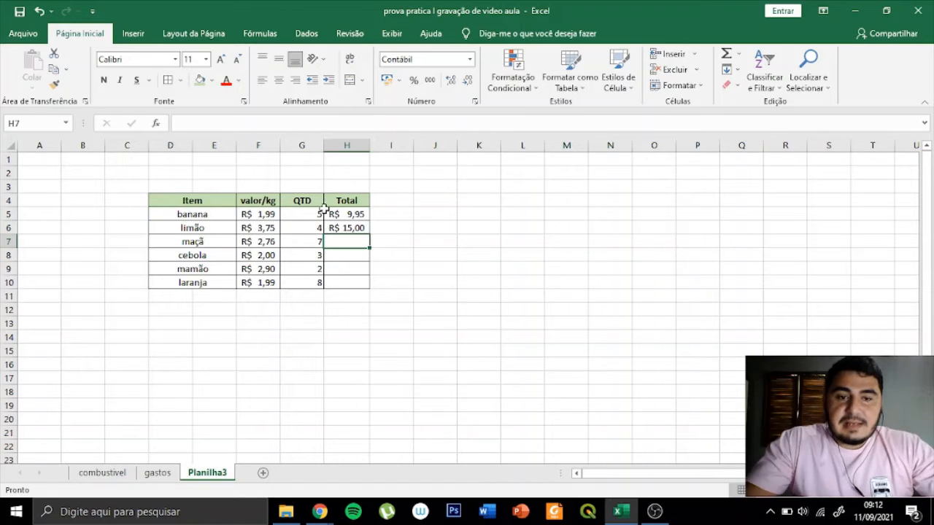
# - Fill the H6 formula down through H10 to calculate the totals of the remaining items
pyautogui.click(261, 243)
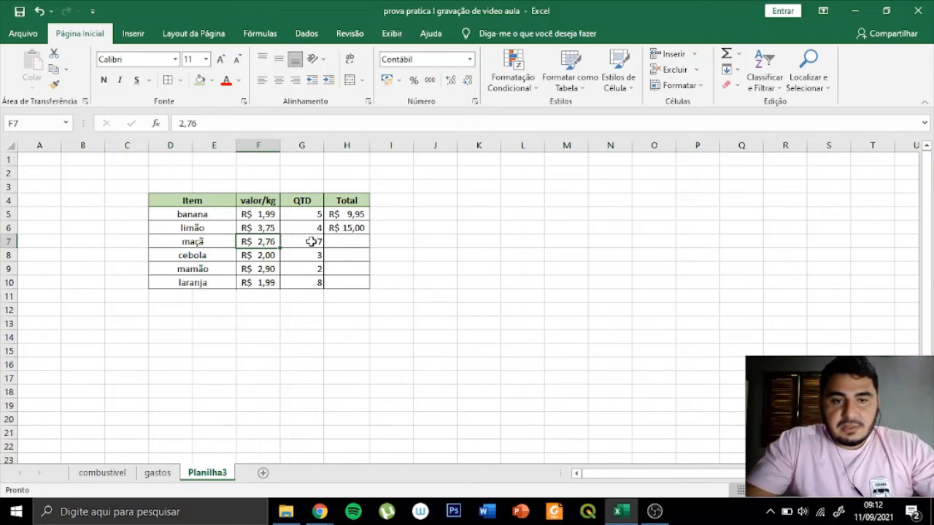
pyautogui.click(338, 241)
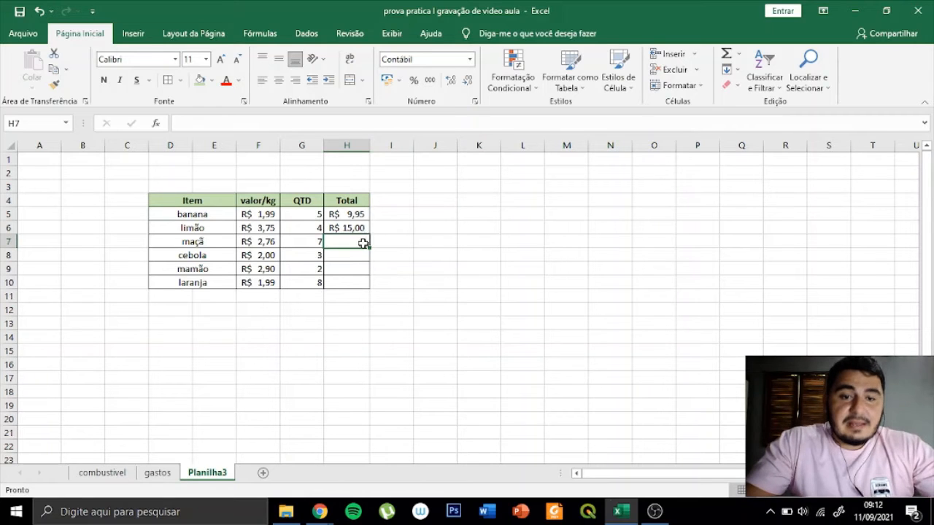
pyautogui.click(359, 228)
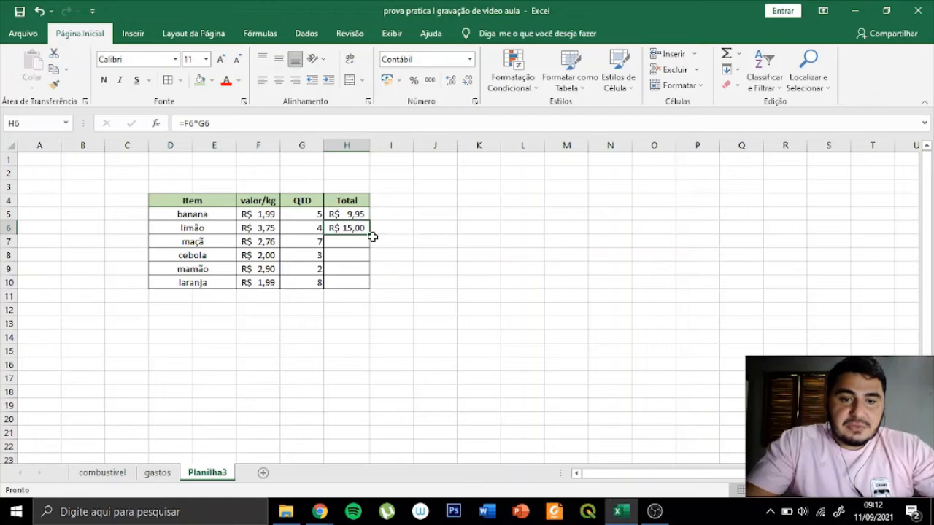
pyautogui.moveTo(370, 233); pyautogui.dragTo(371, 290)
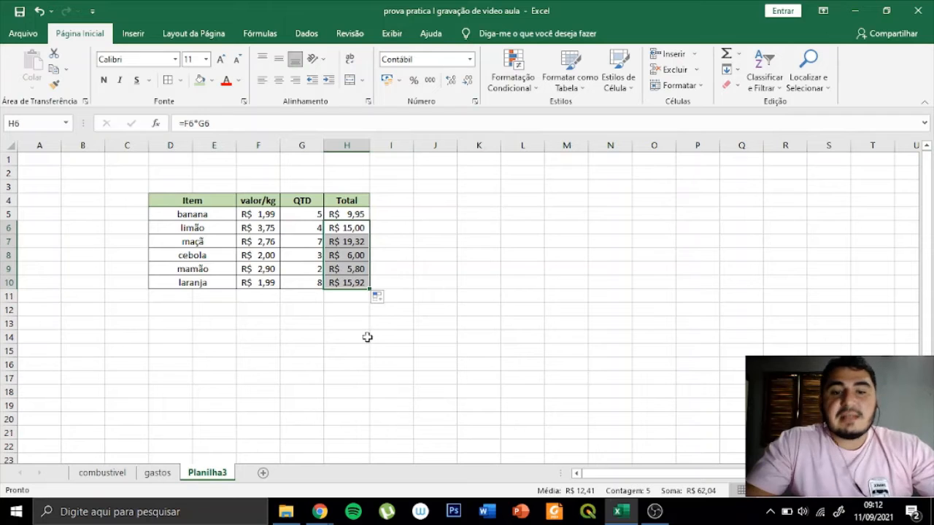
pyautogui.click(460, 272)
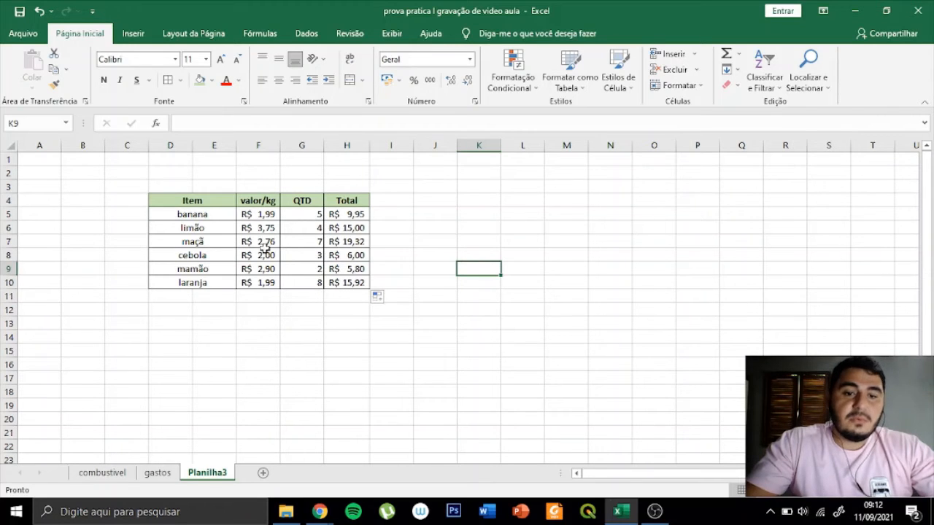
# - Examine the filled formulas in the Total column to check which row's cells each one references
pyautogui.doubleClick(344, 242)
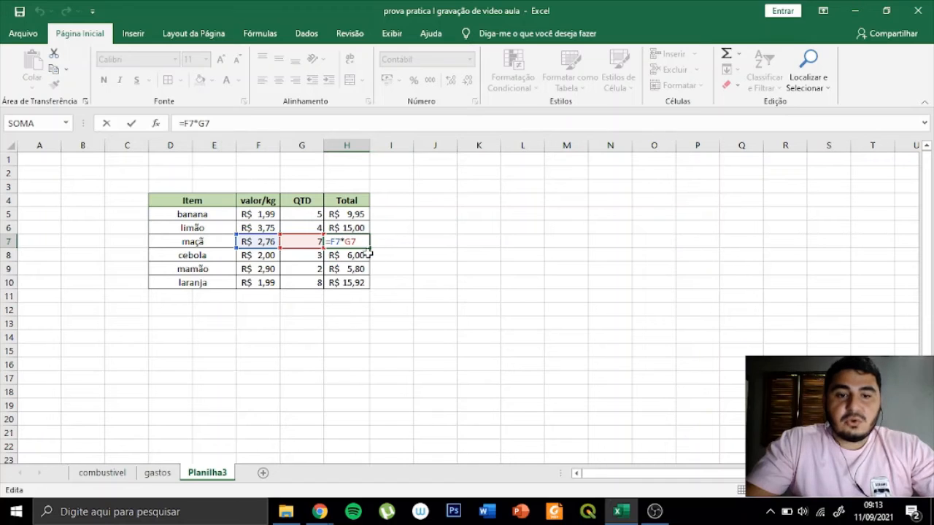
pyautogui.press('Return')
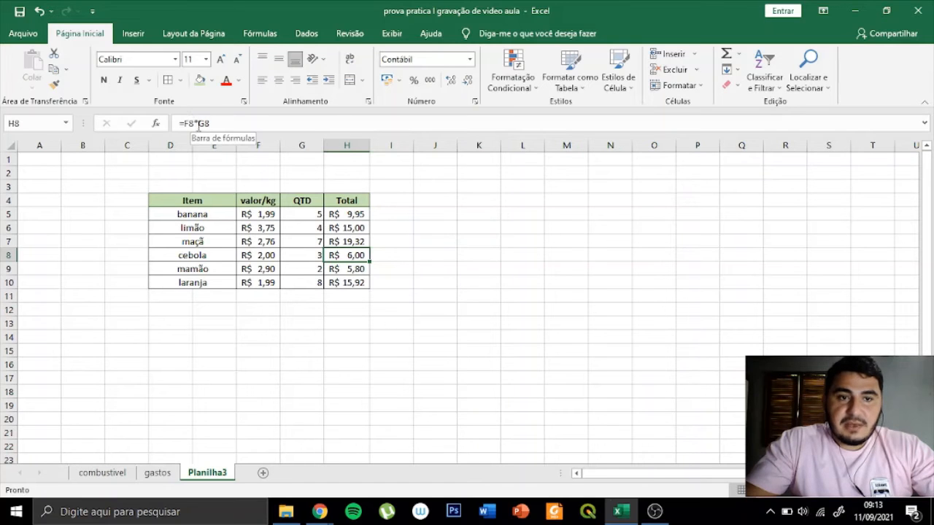
pyautogui.press('Down')
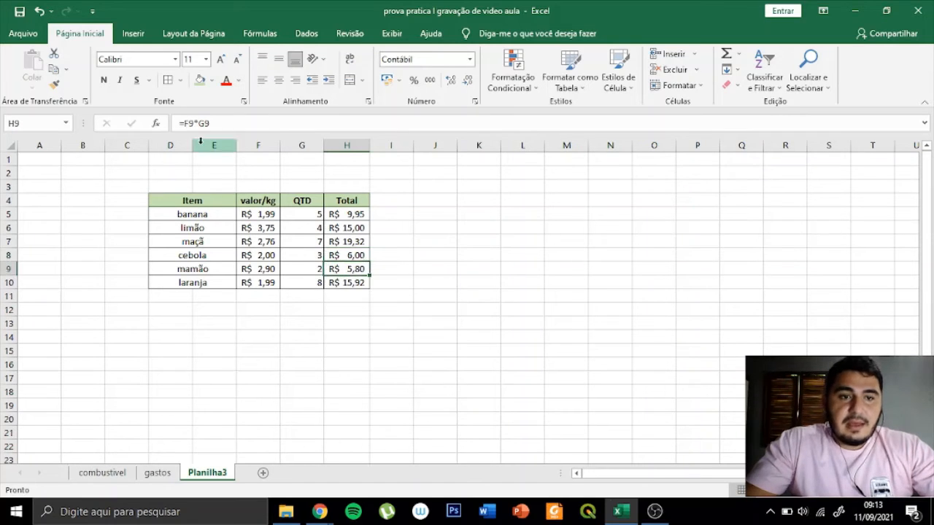
pyautogui.click(381, 286)
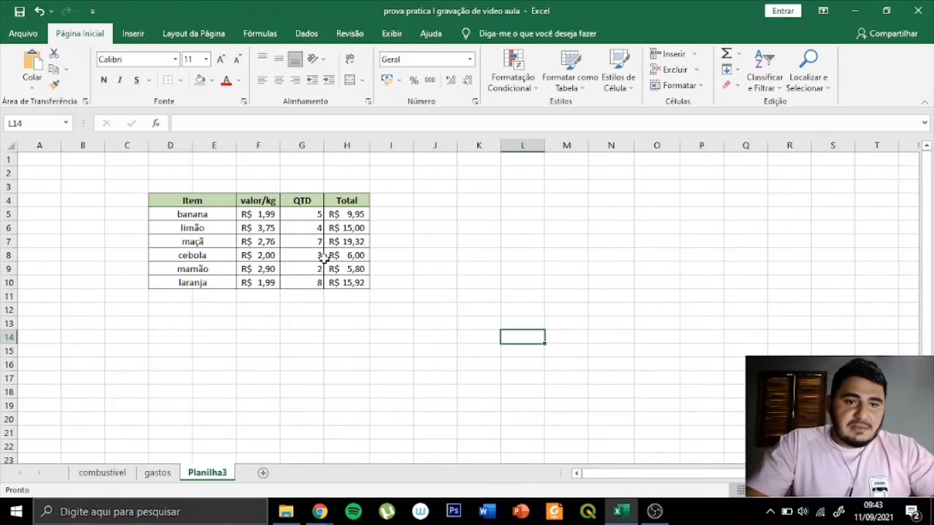
pyautogui.click(356, 229)
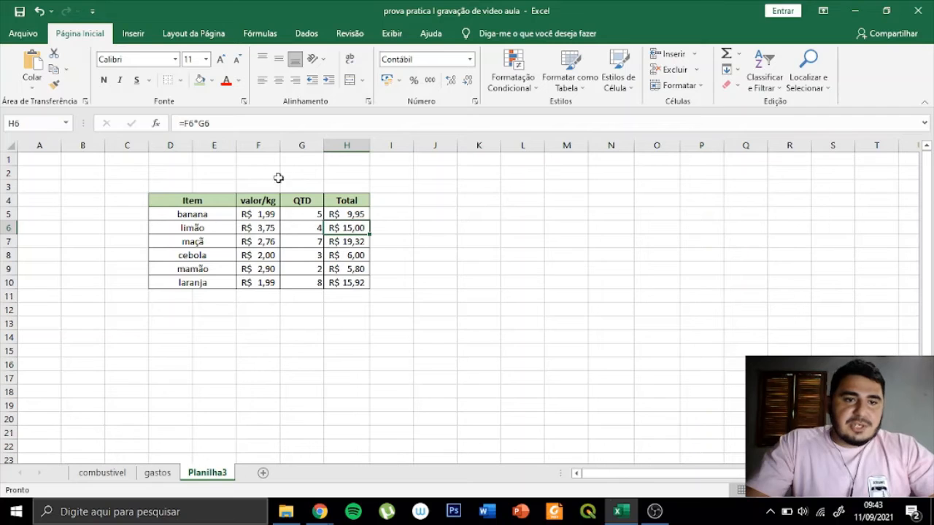
pyautogui.press('Down')
pyautogui.press('Down')
pyautogui.press('Down')
pyautogui.press('Down')
pyautogui.click(354, 243)
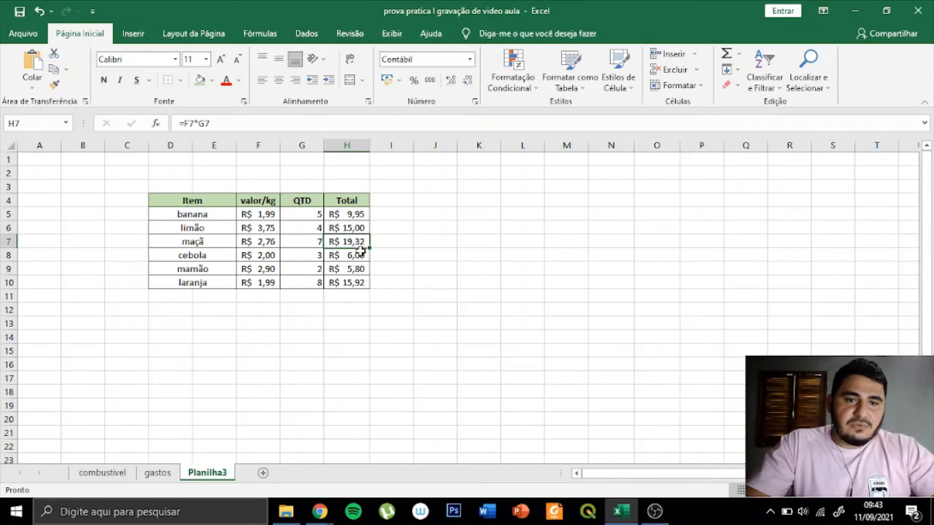
pyautogui.click(360, 256)
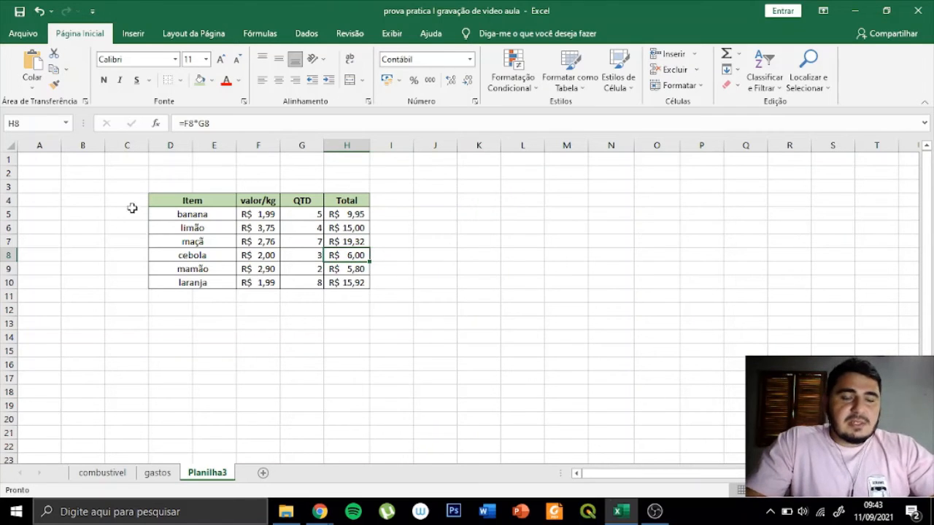
# - Copy the whole item table D4:H10, including its header row
pyautogui.click(157, 199)
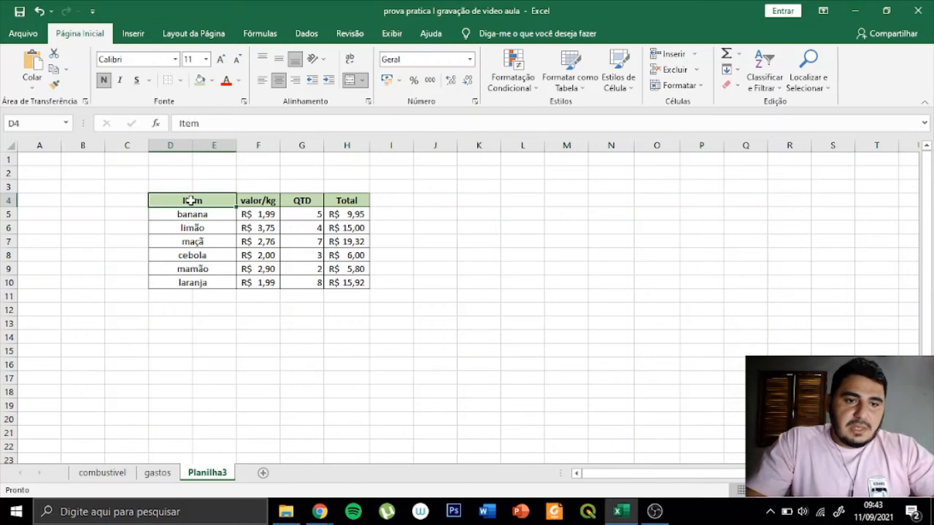
pyautogui.click(127, 224)
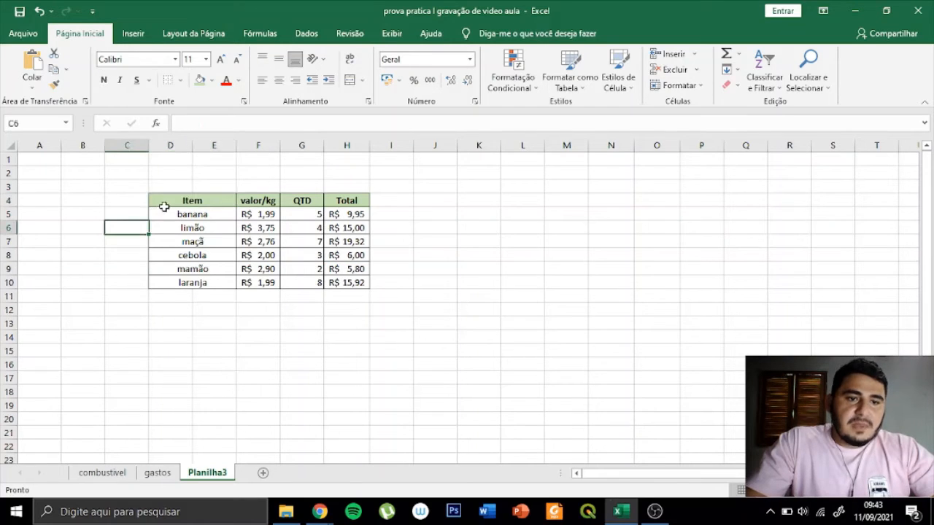
pyautogui.click(169, 203)
pyautogui.moveTo(169, 203); pyautogui.dragTo(348, 277)
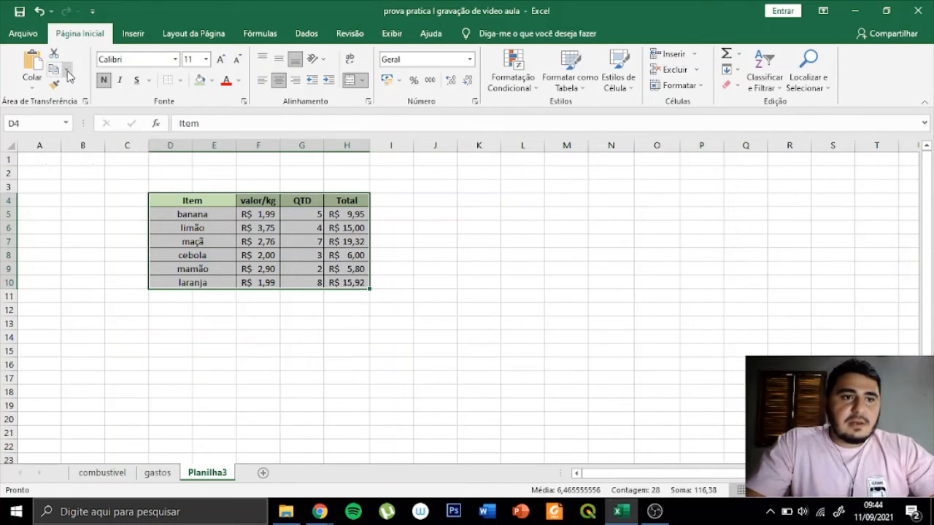
pyautogui.click(67, 71)
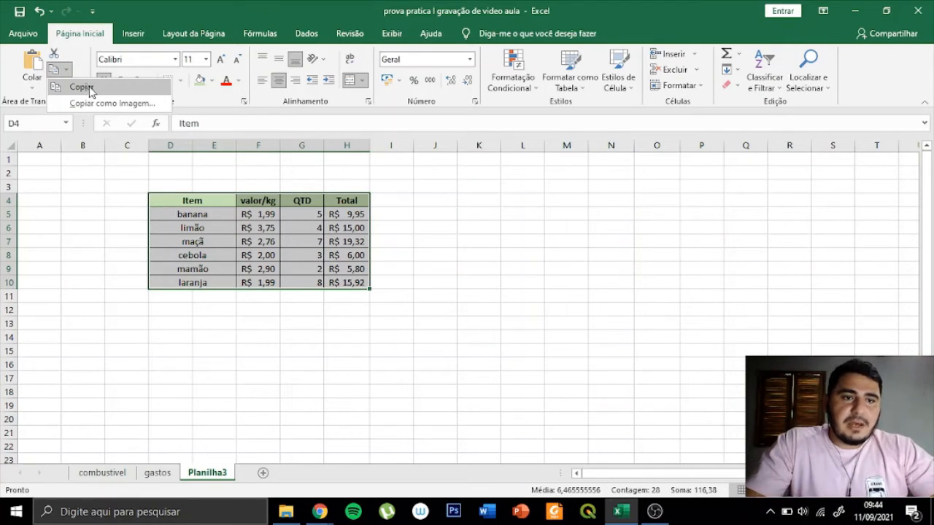
pyautogui.click(82, 87)
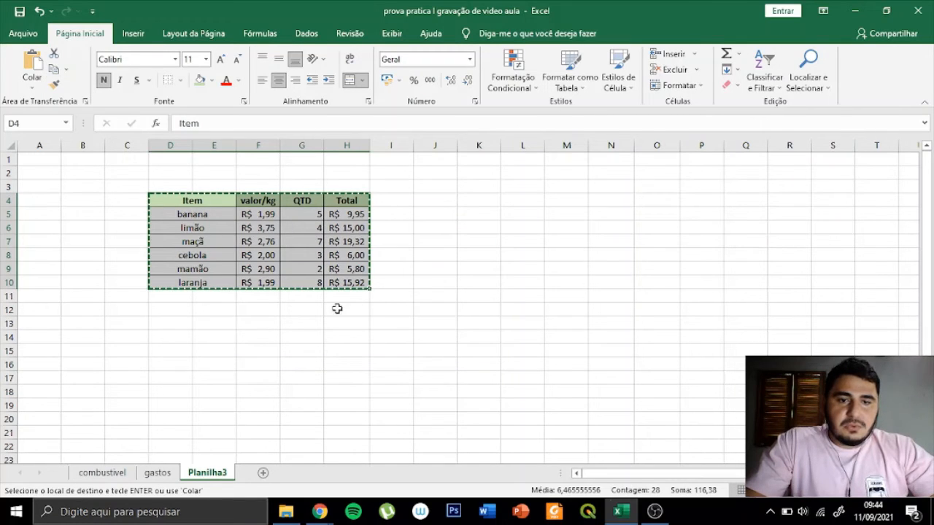
# - Try pasting the copied table at K4, and undo the paste
pyautogui.click(480, 206)
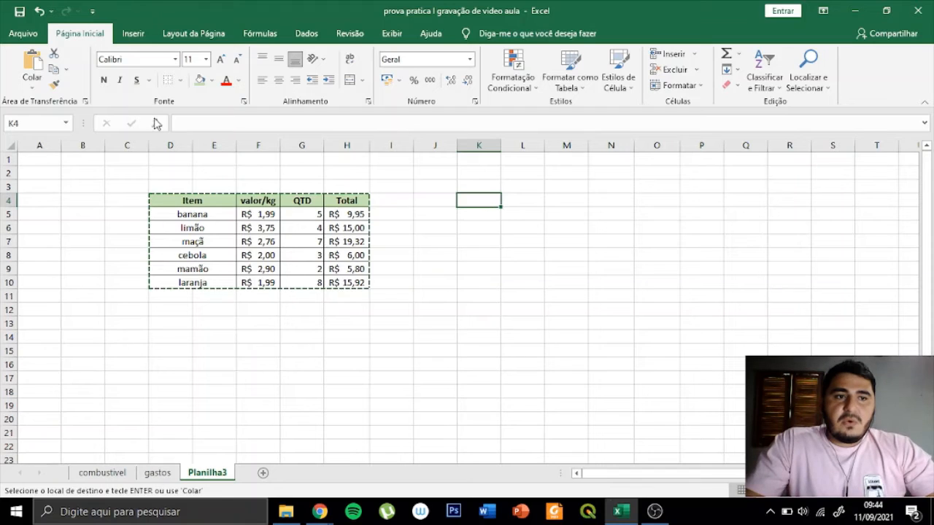
pyautogui.click(33, 64)
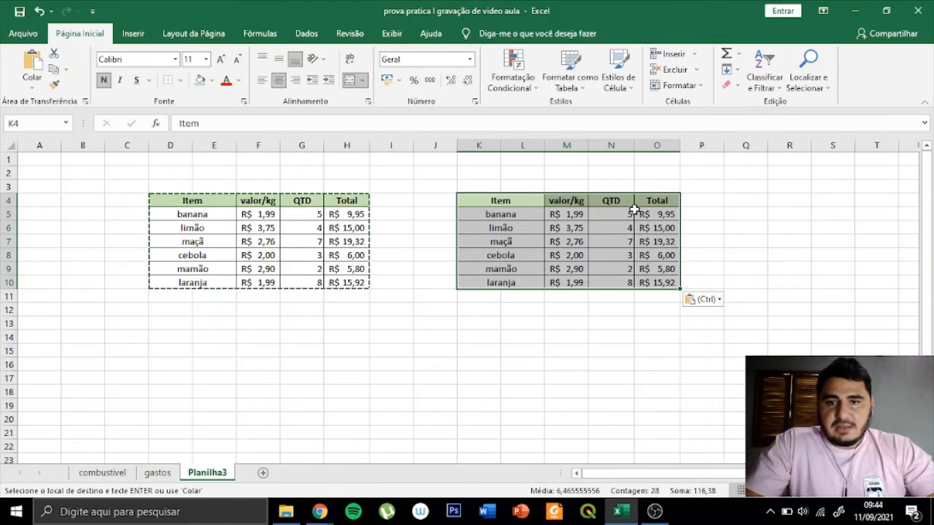
pyautogui.hotkey('ctrl', 'z')
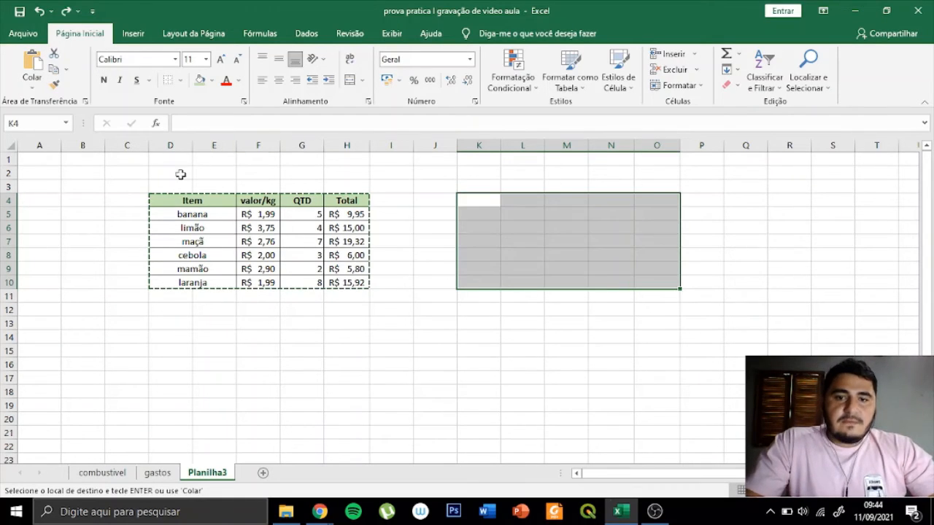
pyautogui.click(540, 433)
# - Paste the copied item table at K4 and inspect the limão total formula in O6
pyautogui.click(474, 206)
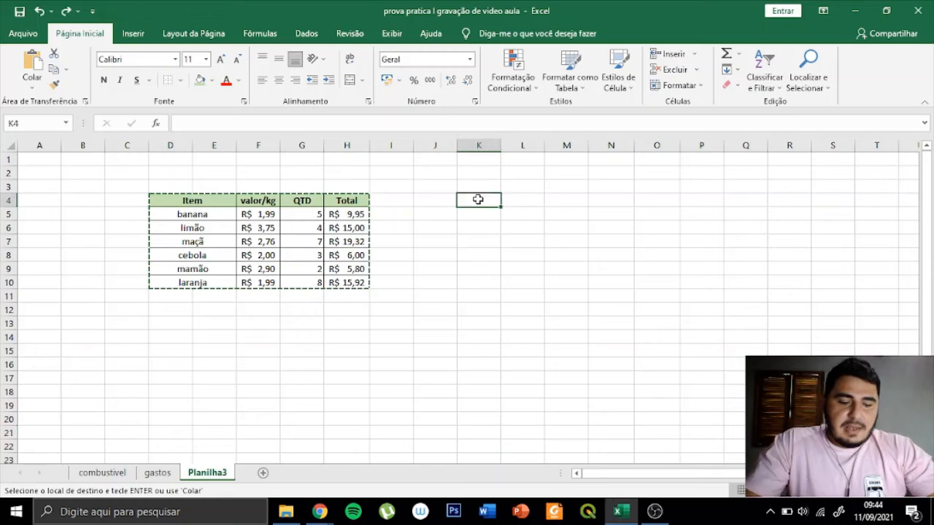
pyautogui.hotkey('ctrl', 'v')
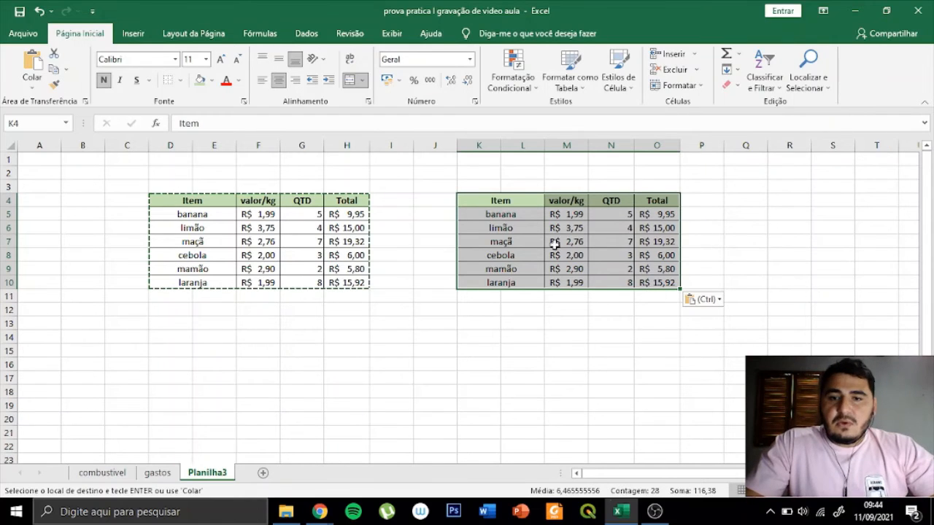
pyautogui.click(626, 338)
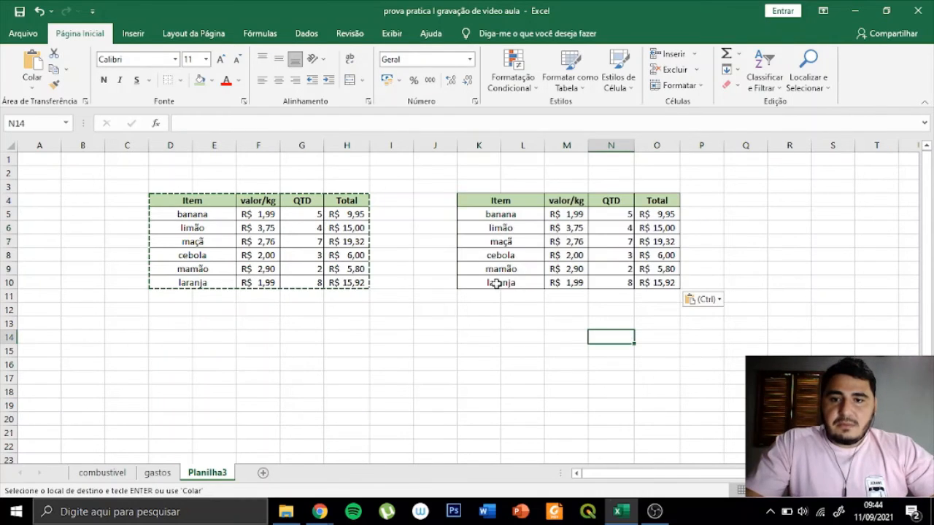
pyautogui.doubleClick(664, 228)
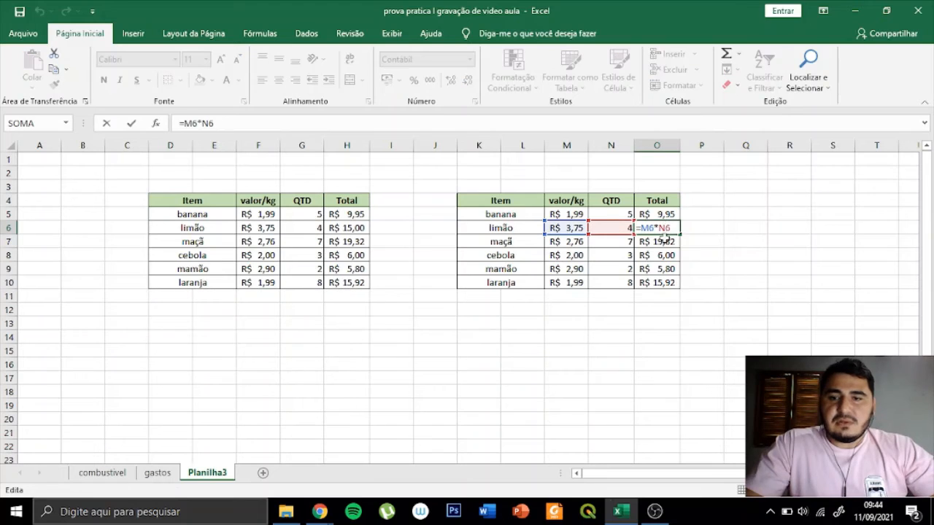
pyautogui.press('Return')
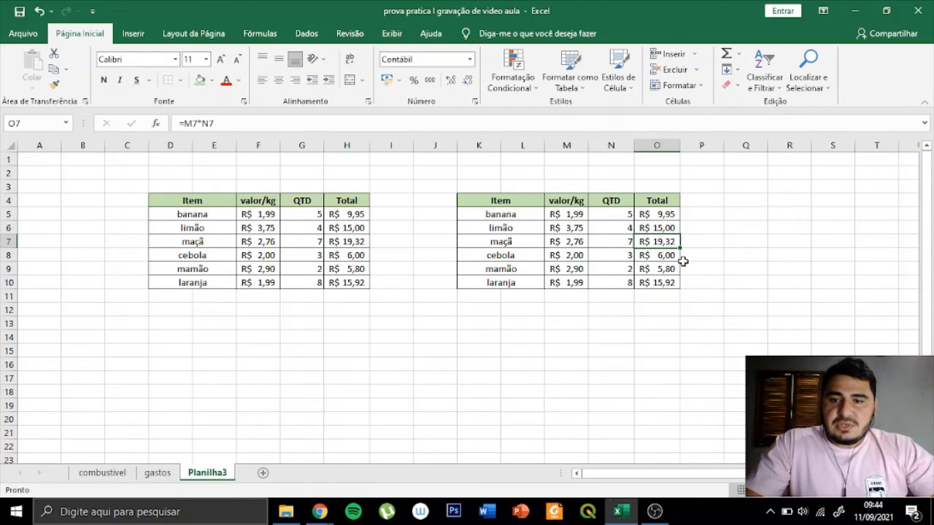
# - Inspect the mamão and laranja total formulas in O9 and O10 and the laranja price in the copied table
pyautogui.click(664, 270)
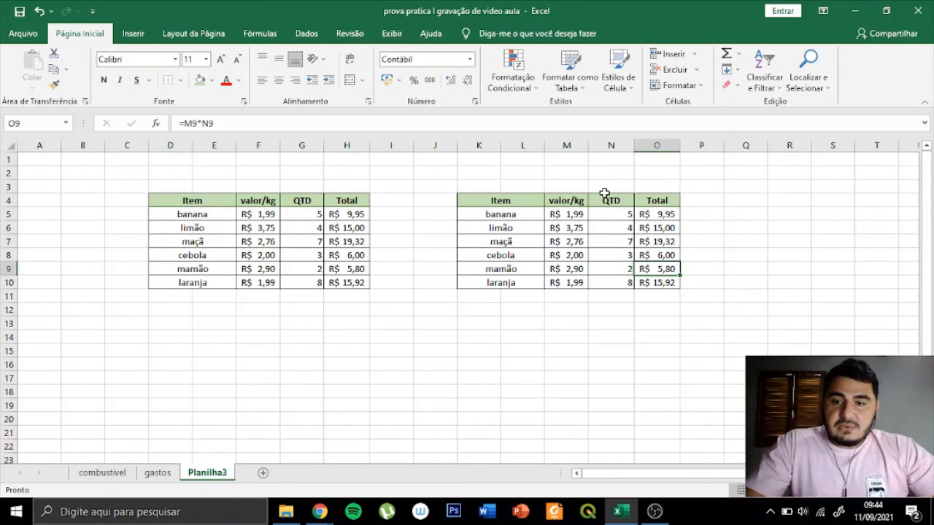
pyautogui.click(566, 285)
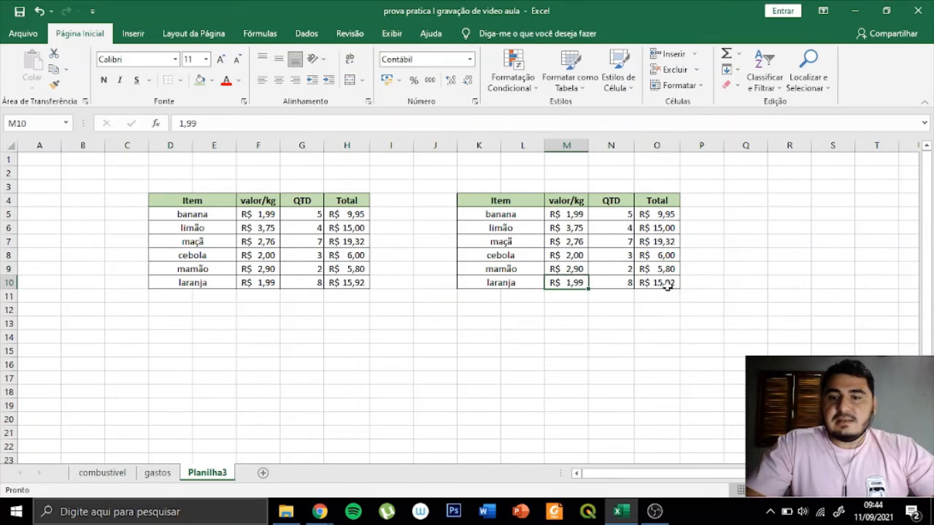
pyautogui.click(667, 286)
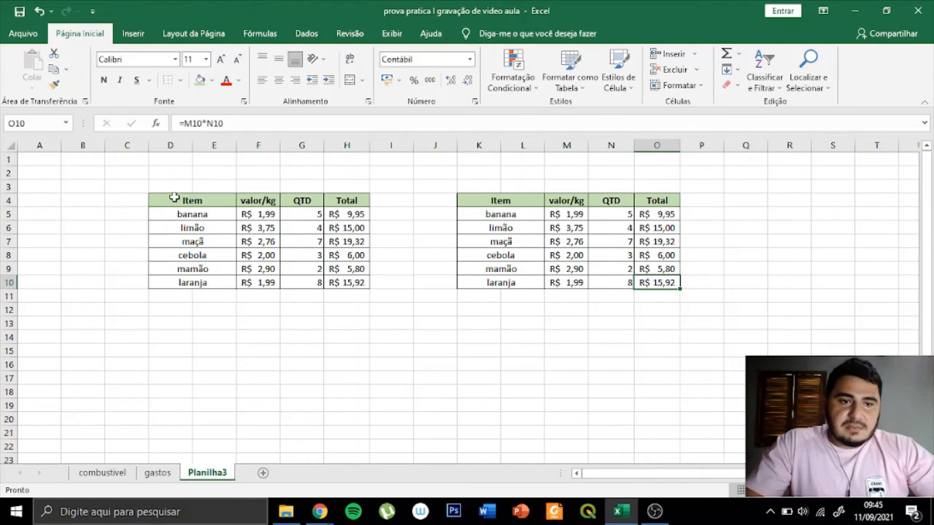
# - Copy the original item table D4:H10 as a picture, with the appearance as shown on screen and the Imagem format
pyautogui.moveTo(167, 200); pyautogui.dragTo(356, 278)
pyautogui.click(355, 278)
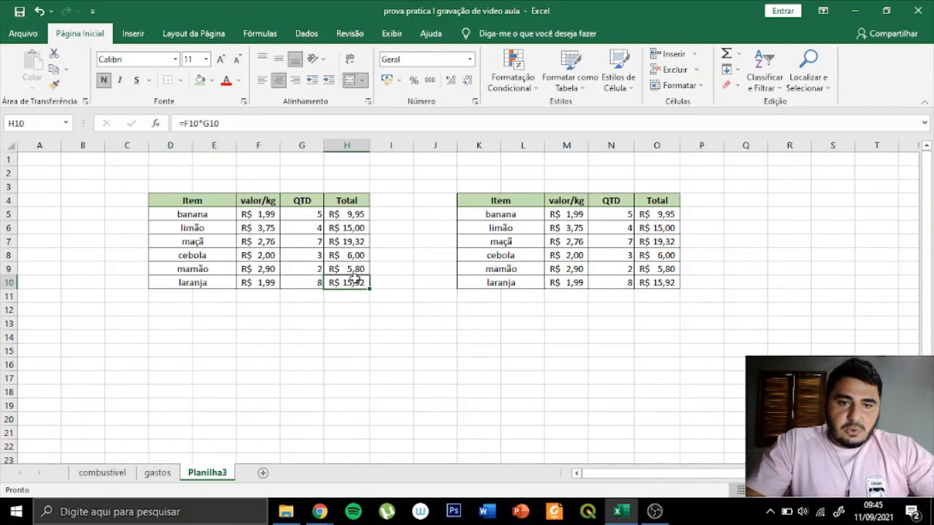
pyautogui.moveTo(208, 202); pyautogui.dragTo(342, 281)
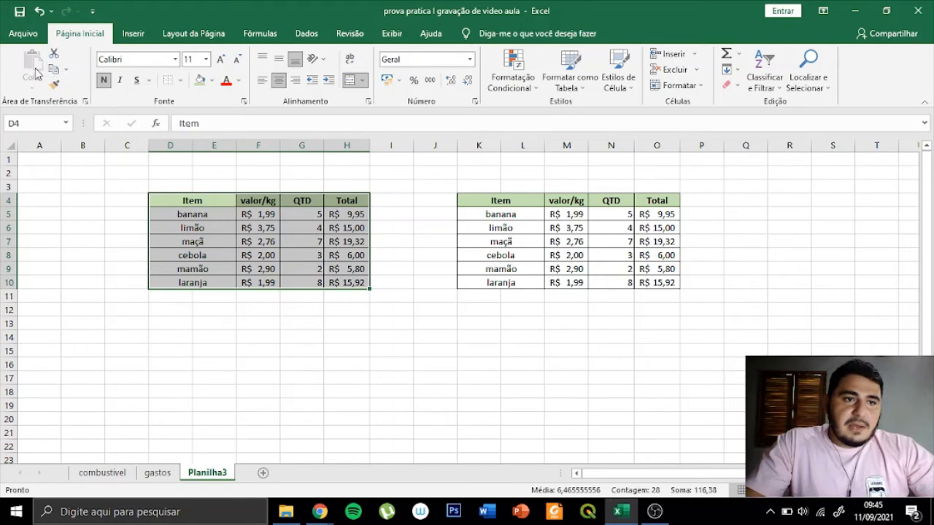
pyautogui.click(67, 70)
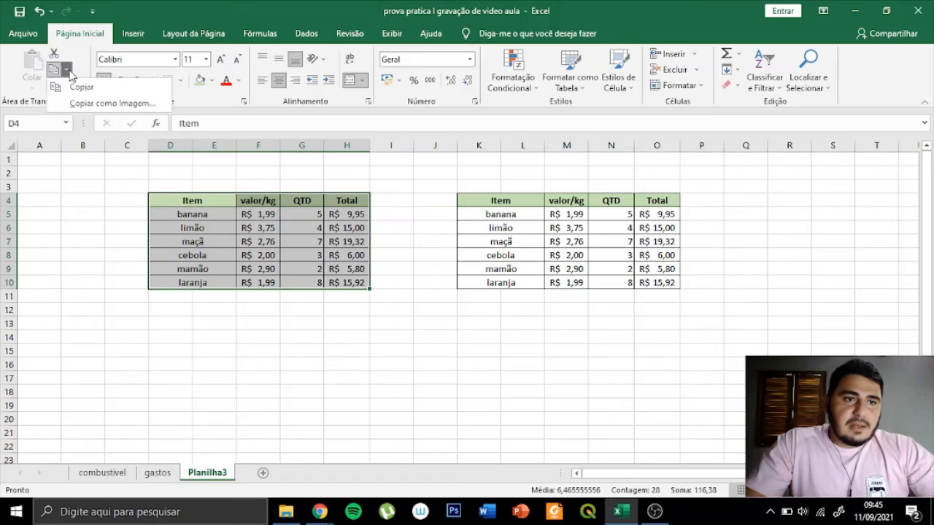
pyautogui.click(133, 104)
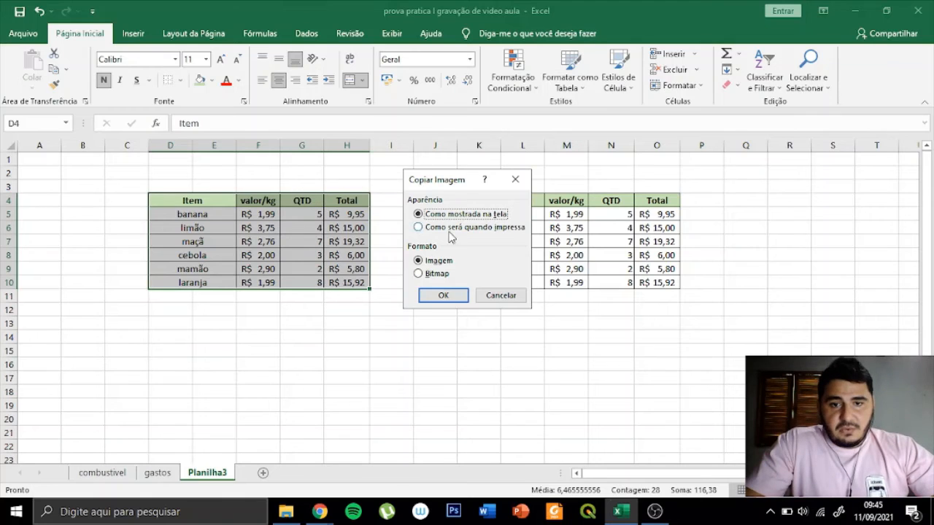
pyautogui.click(443, 295)
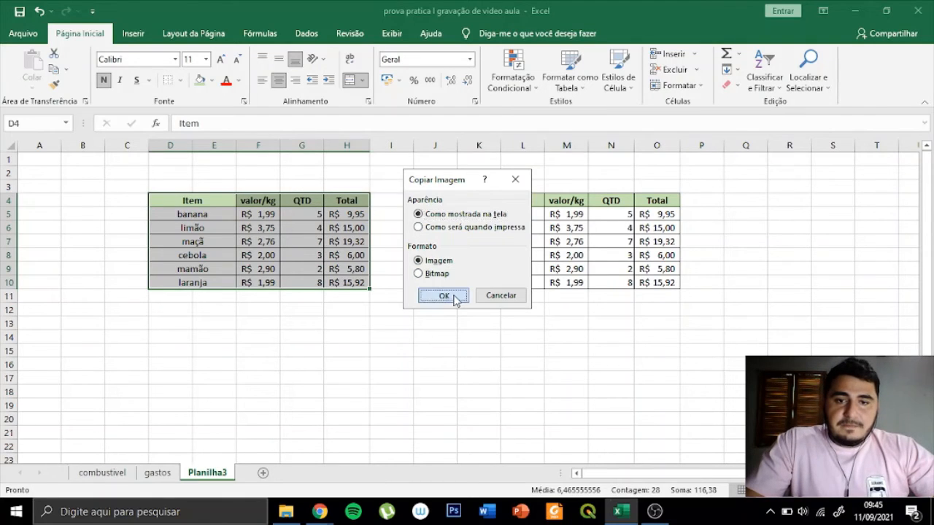
# - Paste the table picture at K14, move it slightly up toward column J, and shrink it from its corner
pyautogui.click(481, 338)
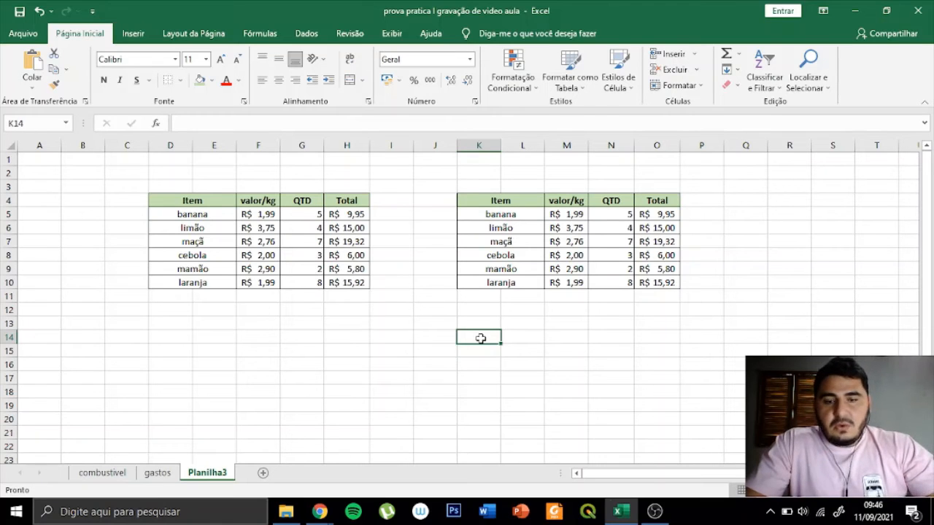
pyautogui.hotkey('ctrl', 'v')
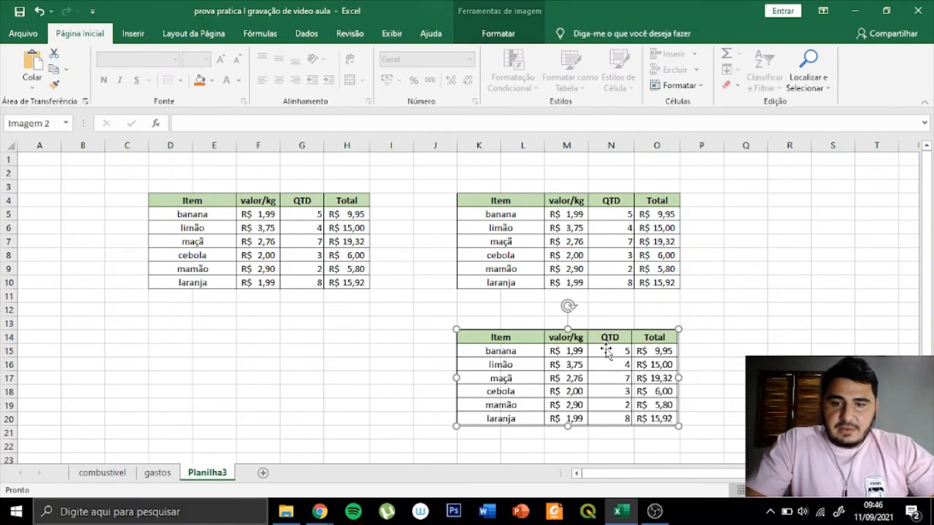
pyautogui.moveTo(603, 347); pyautogui.dragTo(553, 335)
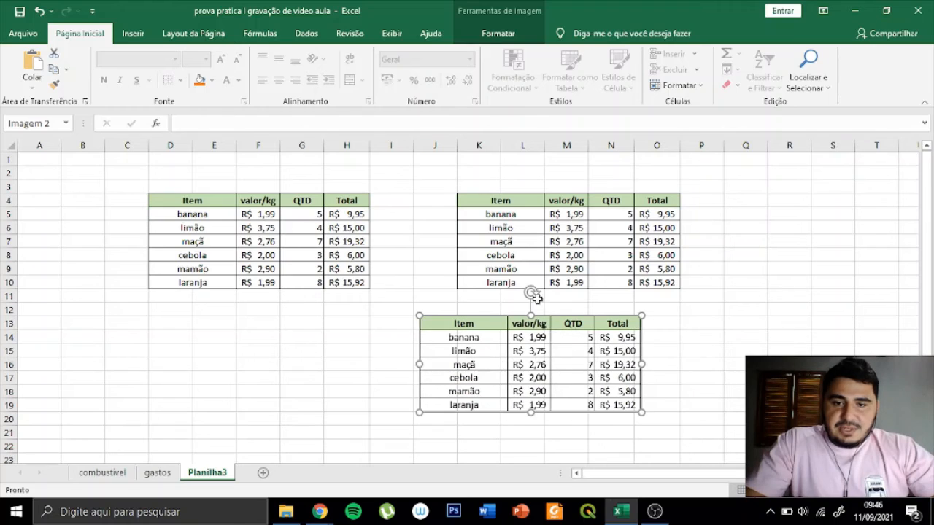
pyautogui.moveTo(529, 293)
pyautogui.mouseDown()
pyautogui.moveTo(517, 296)
pyautogui.moveTo(531, 293)
pyautogui.mouseUp()
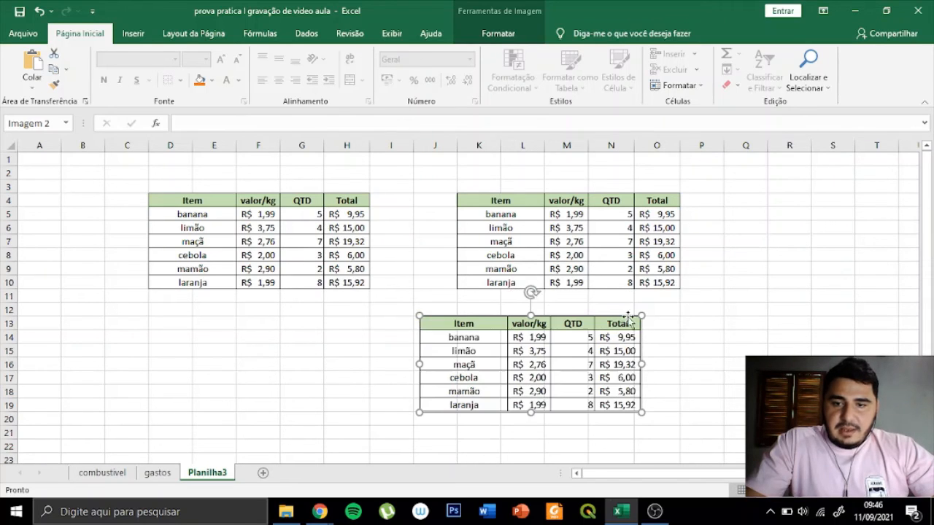
pyautogui.moveTo(641, 313); pyautogui.dragTo(591, 340)
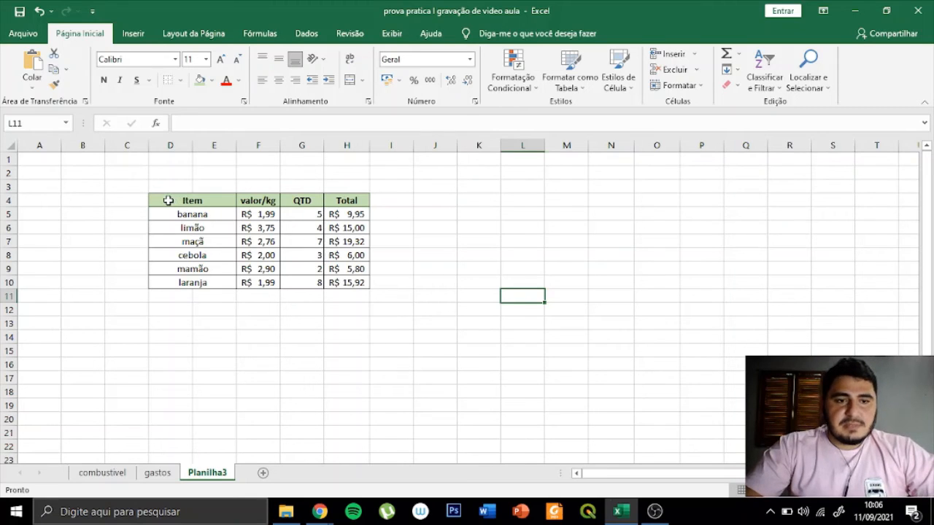
# - Copy the item table D4:H10 as regular cells, including its header row
pyautogui.moveTo(171, 202); pyautogui.dragTo(342, 279)
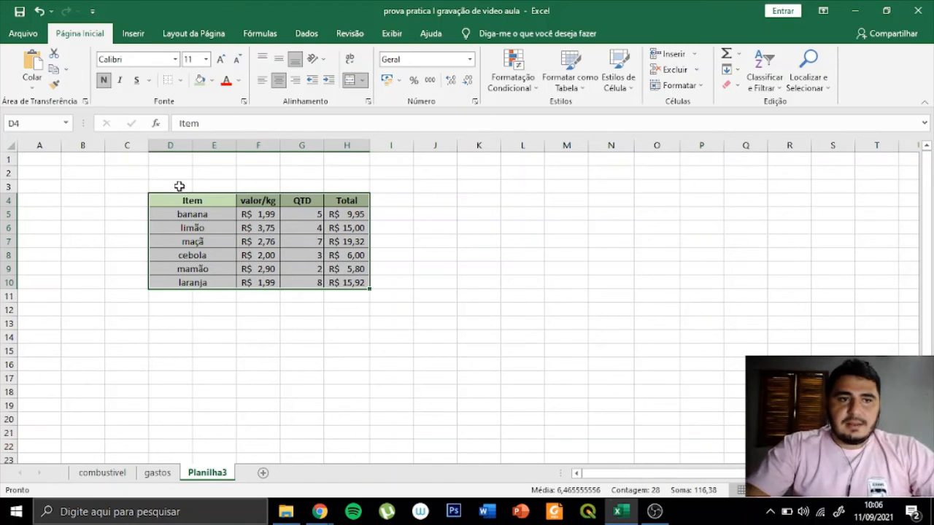
pyautogui.click(65, 72)
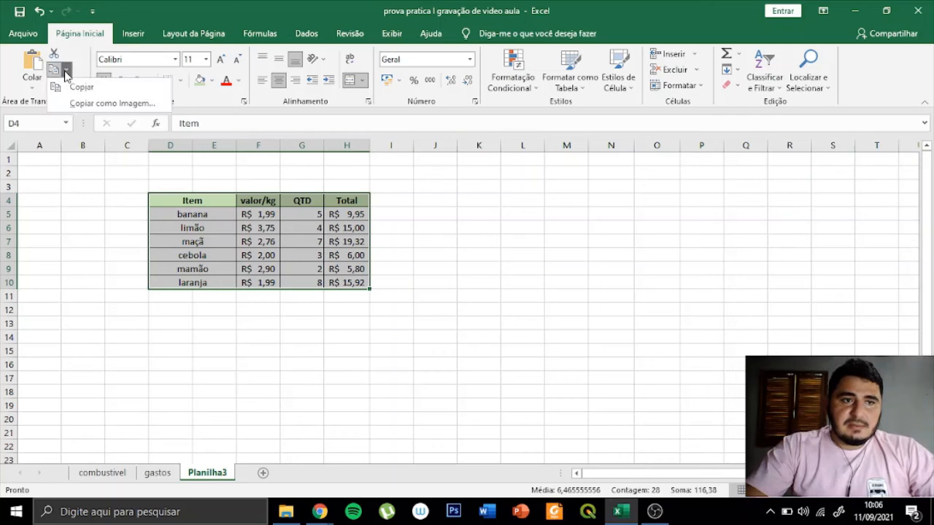
pyautogui.click(77, 87)
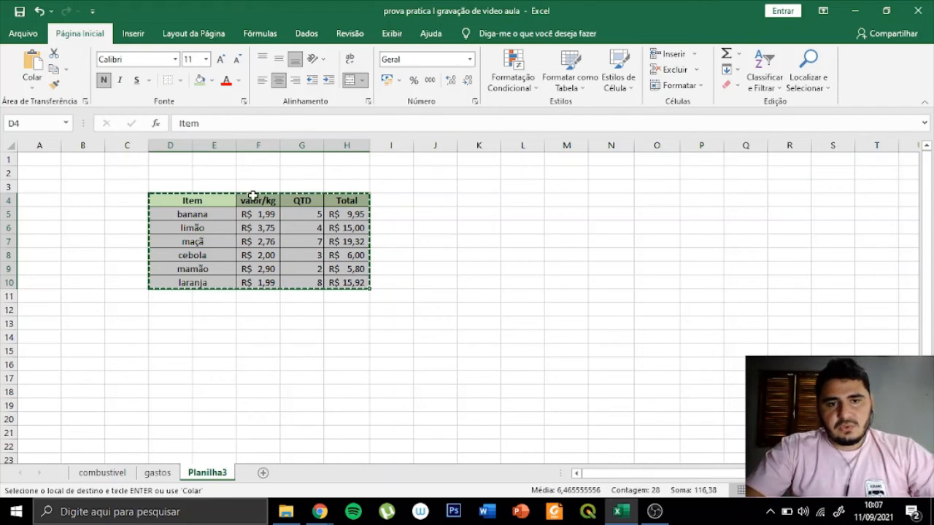
# - Paste the copied item table at K4 using the Sem Bordas (no borders) paste option
pyautogui.click(35, 87)
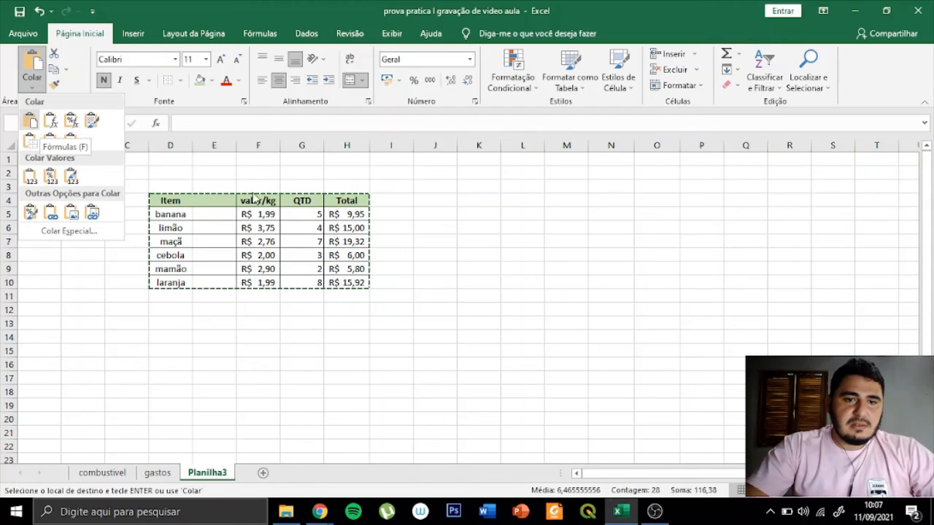
pyautogui.click(32, 125)
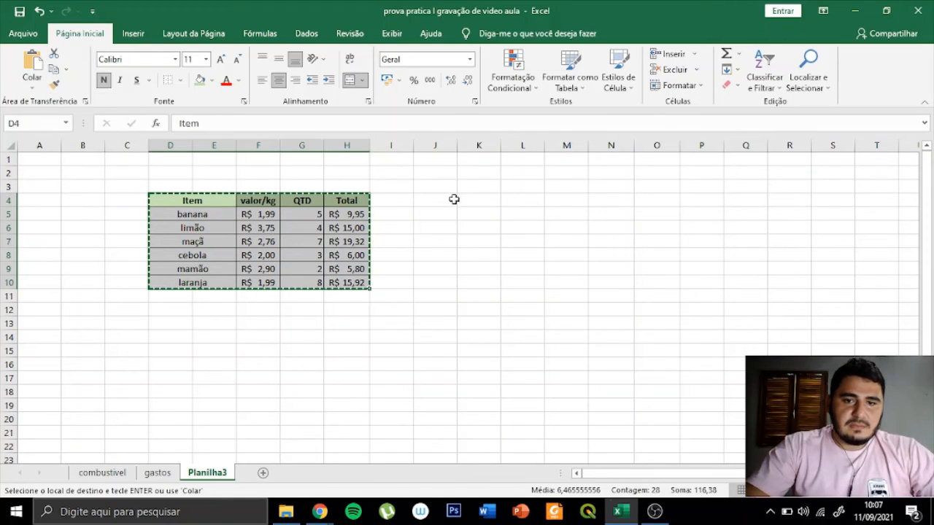
pyautogui.click(480, 201)
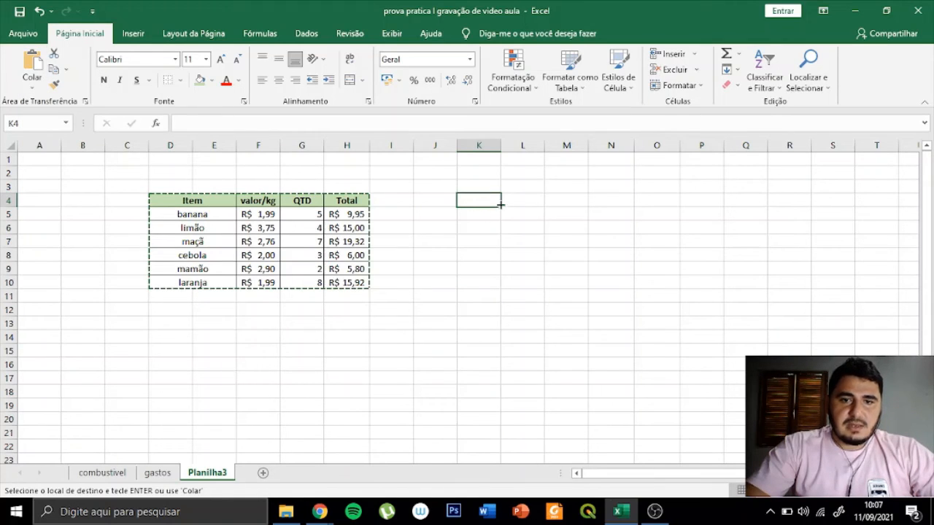
pyautogui.click(33, 87)
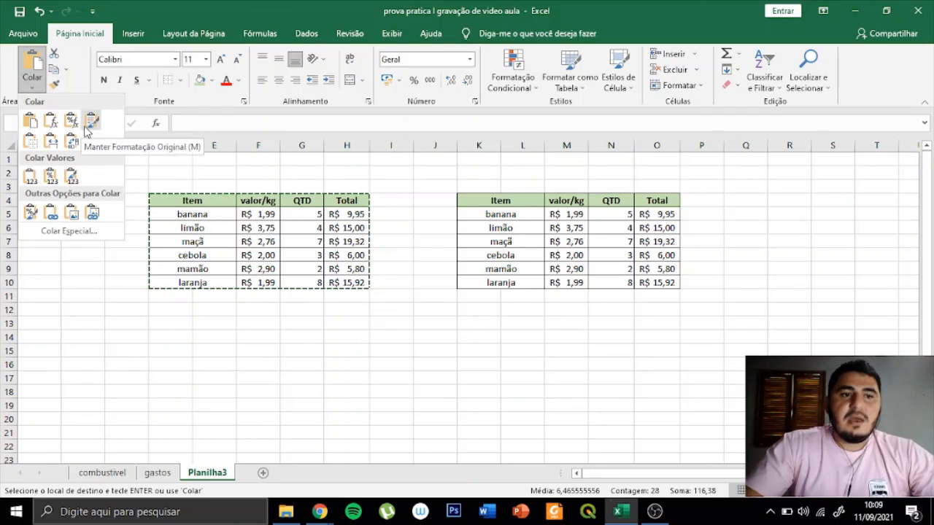
pyautogui.click(32, 149)
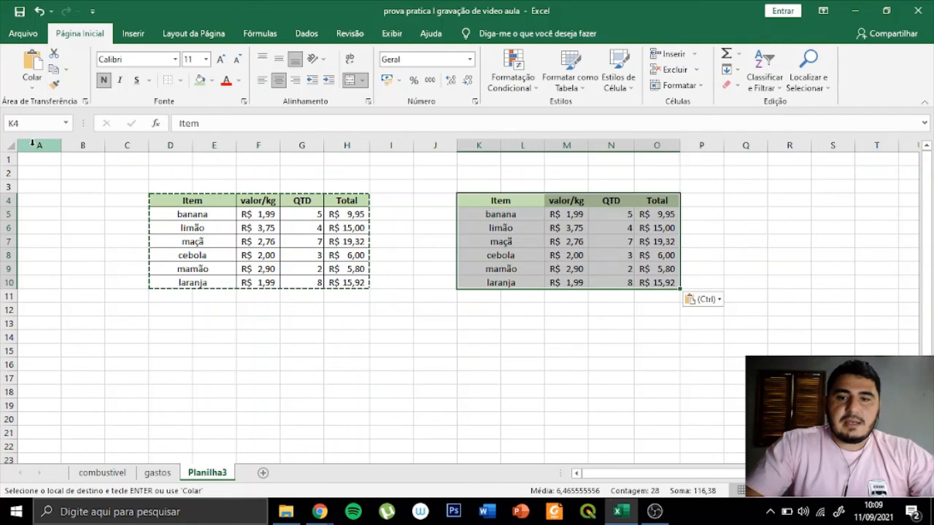
# - Examine the borderless copy against the original table, checking its quantities and the limão total formula in O6
pyautogui.click(572, 311)
pyautogui.click(600, 241)
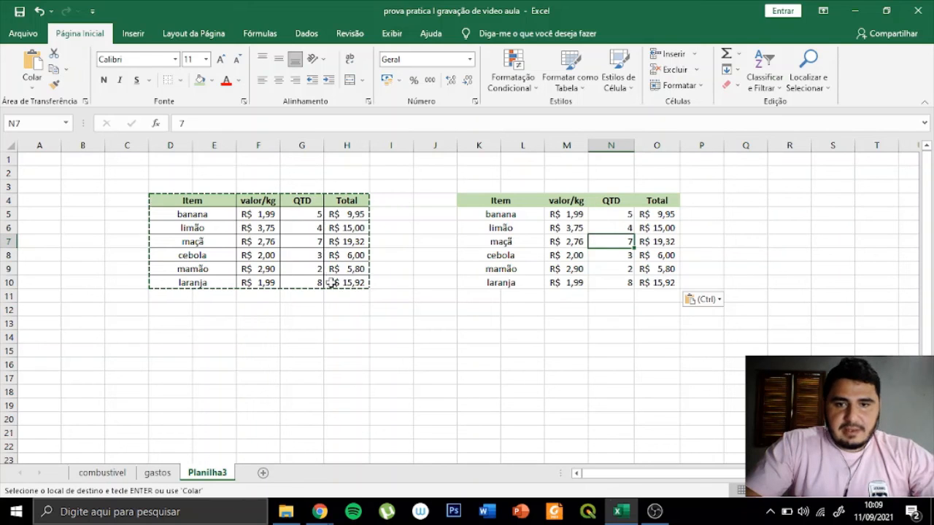
pyautogui.click(607, 213)
pyautogui.click(690, 219)
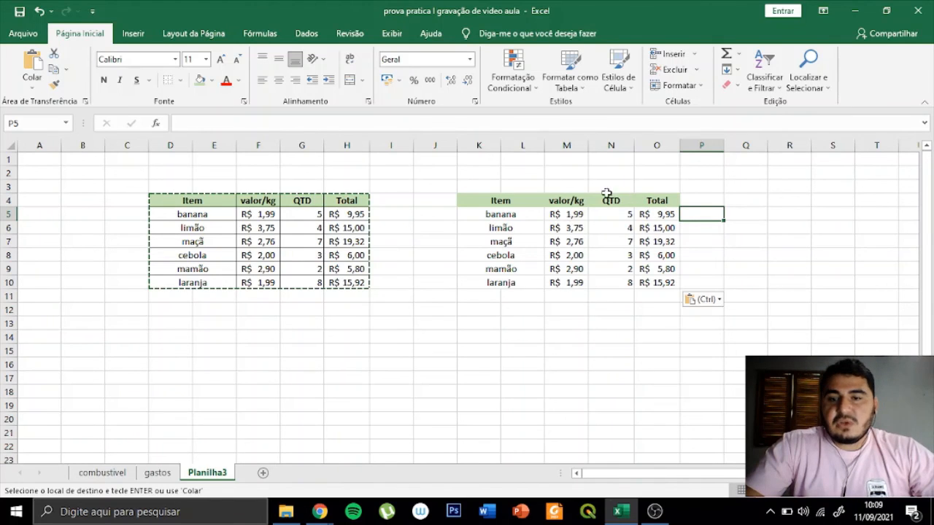
pyautogui.click(663, 226)
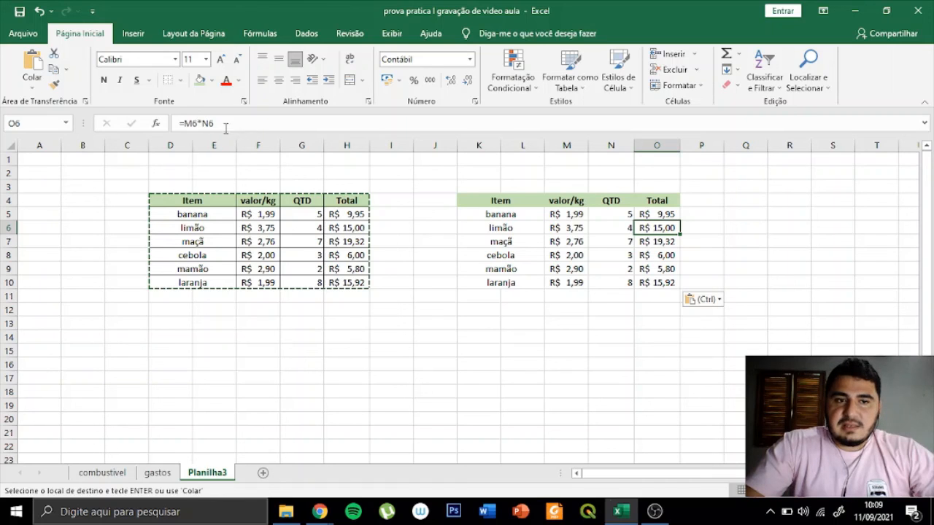
pyautogui.click(693, 211)
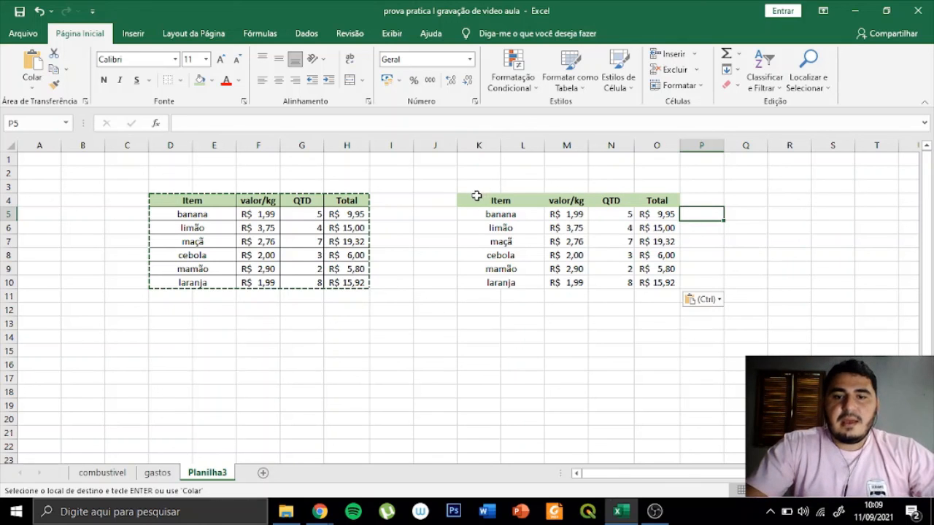
pyautogui.click(403, 301)
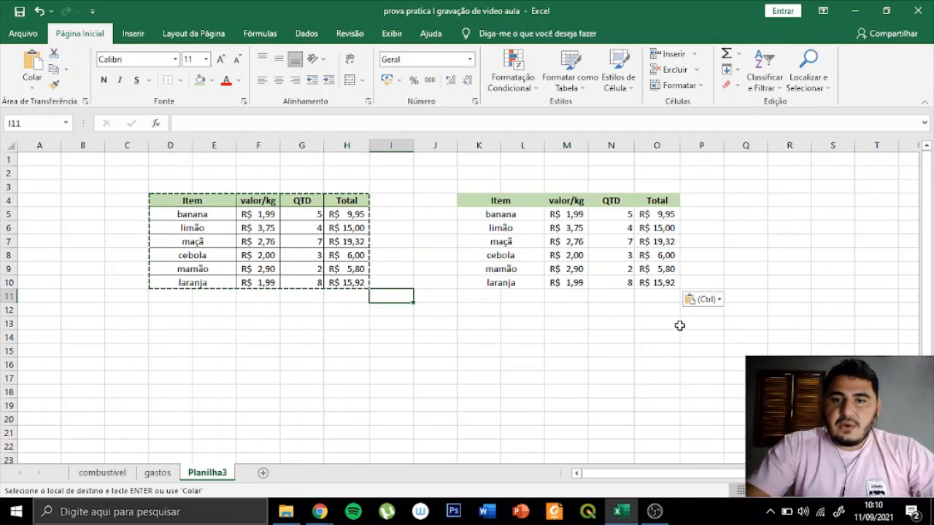
pyautogui.click(525, 312)
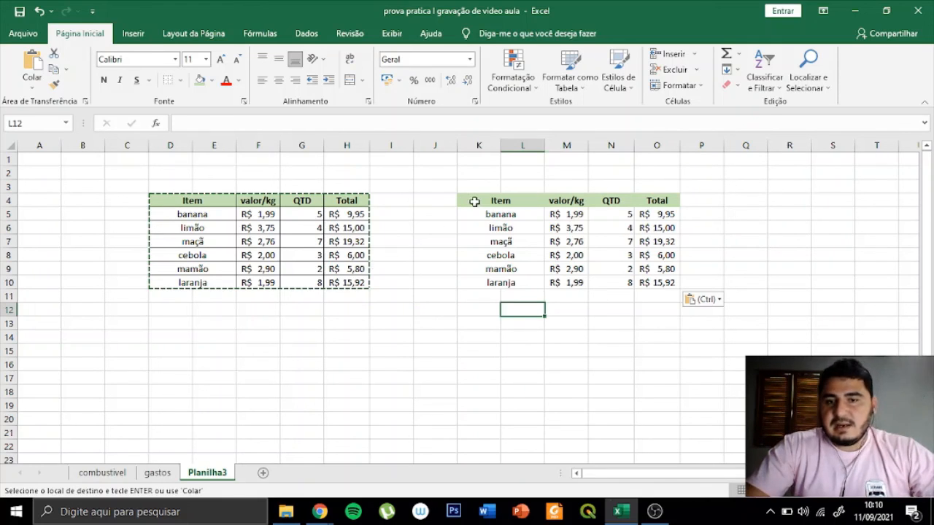